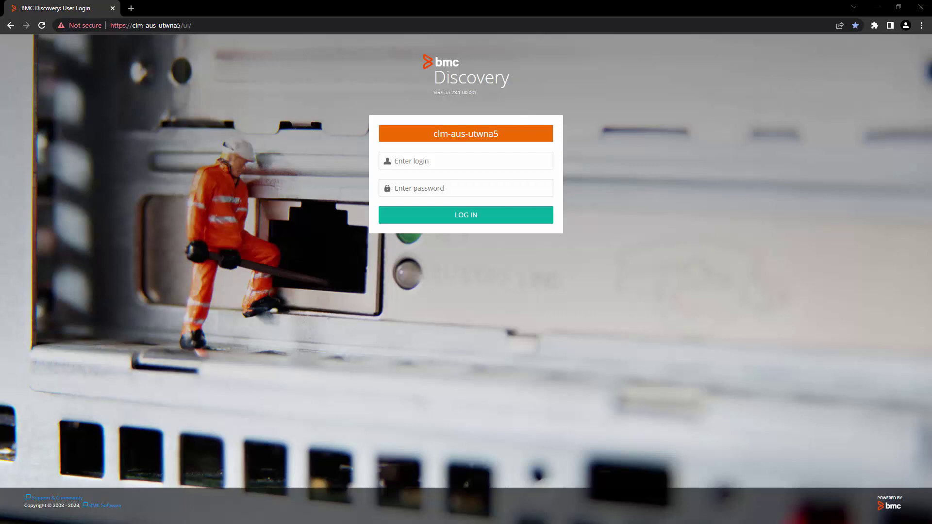
Log in to BMC Discovery with the system login name and its password
{"action": "type", "text": "system"}
{"action": "key", "text": "Tab"}
{"action": "type", "text": "system"}
{"action": "key", "text": "Return"}
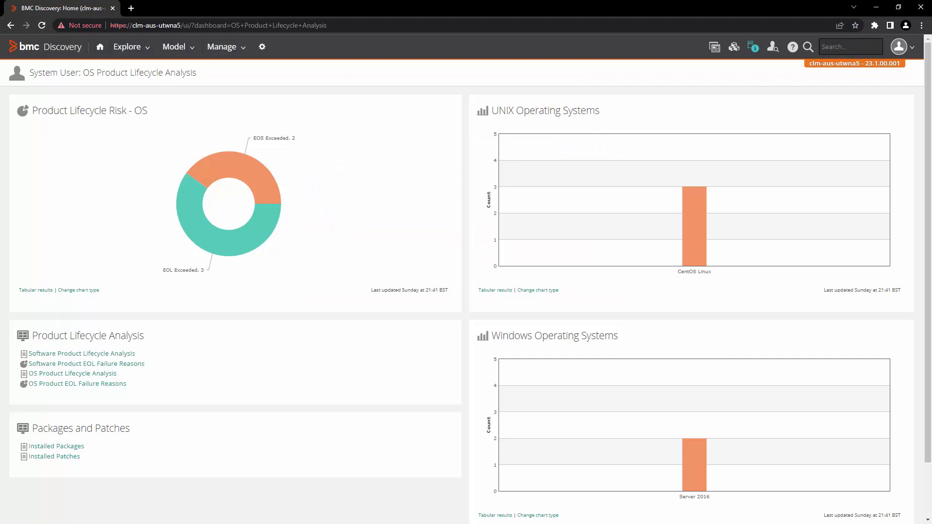
Open the Taxonomy viewer from Administration and list its taxonomy import files
{"action": "left_click", "coordinate": [262, 49]}
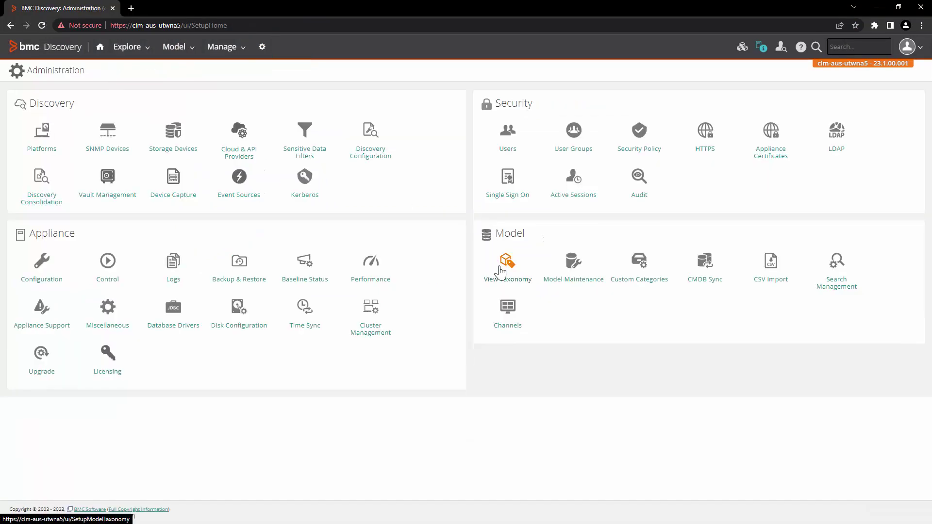
{"action": "left_click", "coordinate": [501, 272]}
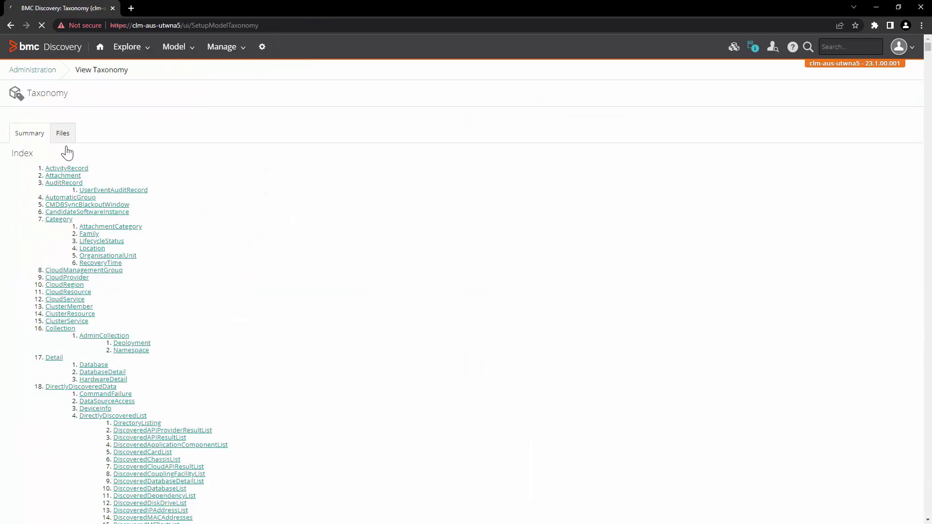
{"action": "left_click", "coordinate": [64, 140]}
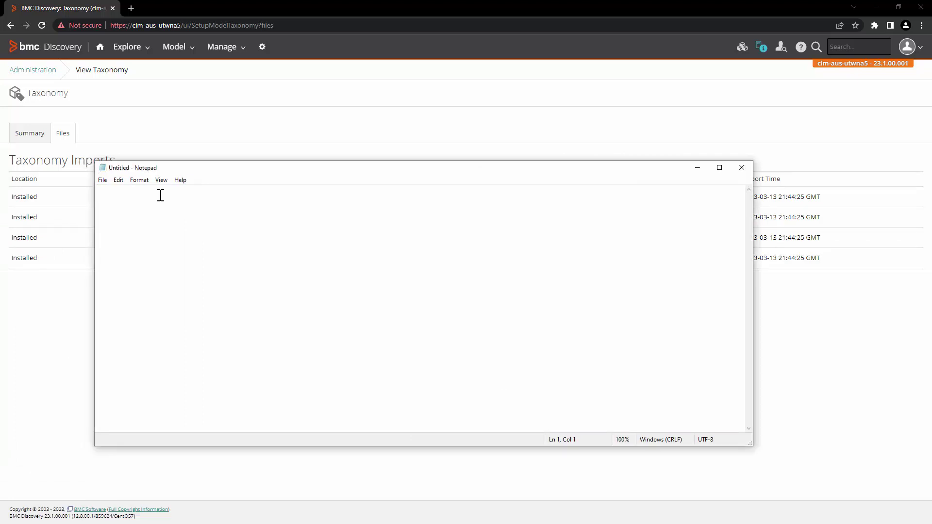
Paste the XML header, taxonomy and merge-mode lines, then the Location node definition
{"action": "type", "text": "<?xml version=\"1.0\"?> <taxonomy>  <mode>merge</mode>"}
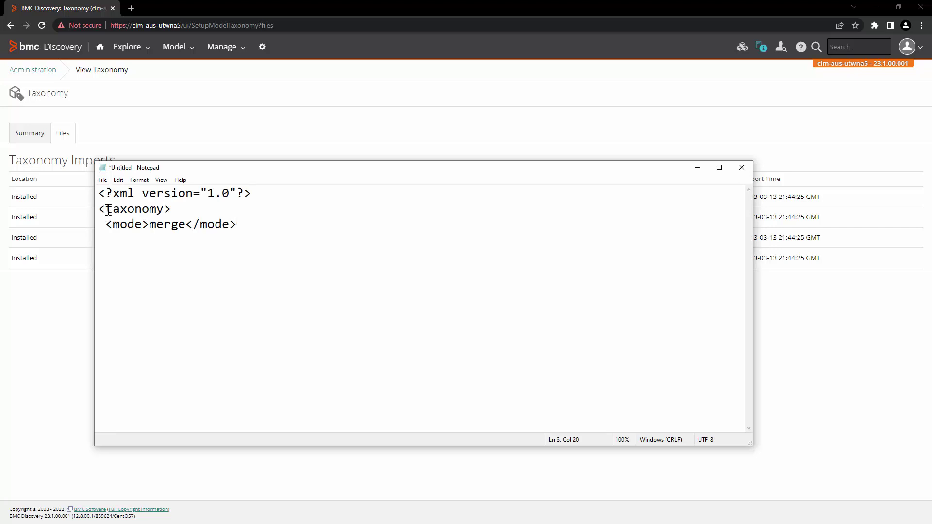
{"action": "double_click", "coordinate": [108, 210]}
{"action": "left_click", "coordinate": [164, 225]}
{"action": "double_click", "coordinate": [111, 224]}
{"action": "left_click", "coordinate": [171, 224]}
{"action": "key", "text": "End"}
{"action": "key", "text": "Return"}
{"action": "type", "text": "<node kind=\"Location\" super=\"Category\" description=\"A Location\">"}
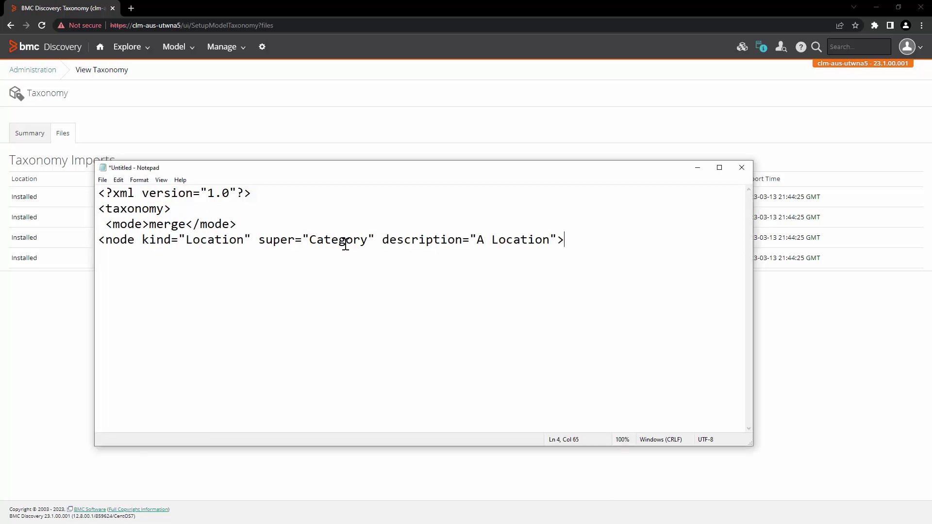
Add the attributes block defining Country as an optional string attribute
{"action": "key", "text": "Return"}
{"action": "type", "text": "<attributes>   <attribute name=\"Country\" type=\"string\" flags=\"optional\"/>  </attributes>"}
{"action": "double_click", "coordinate": [140, 255]}
{"action": "left_click", "coordinate": [150, 286]}
{"action": "double_click", "coordinate": [150, 286]}
{"action": "double_click", "coordinate": [204, 271]}
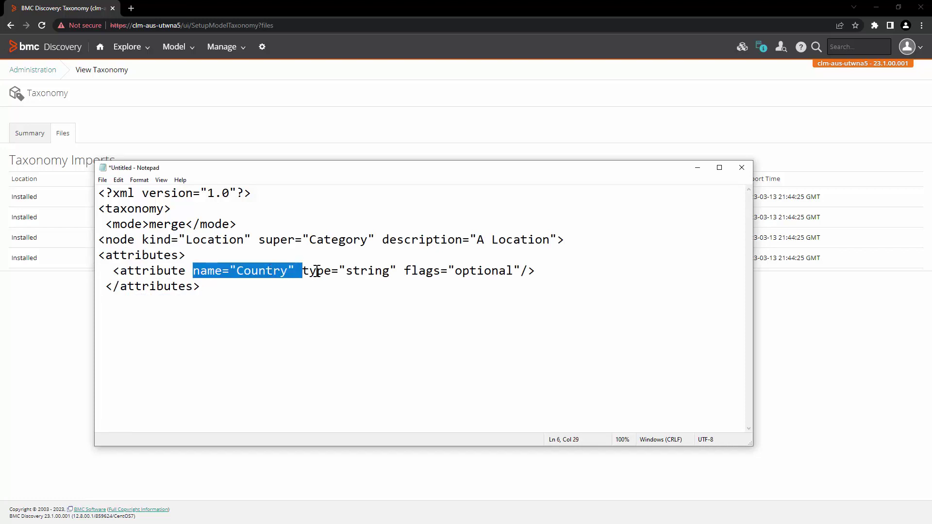
{"action": "double_click", "coordinate": [354, 270]}
{"action": "left_click", "coordinate": [461, 270]}
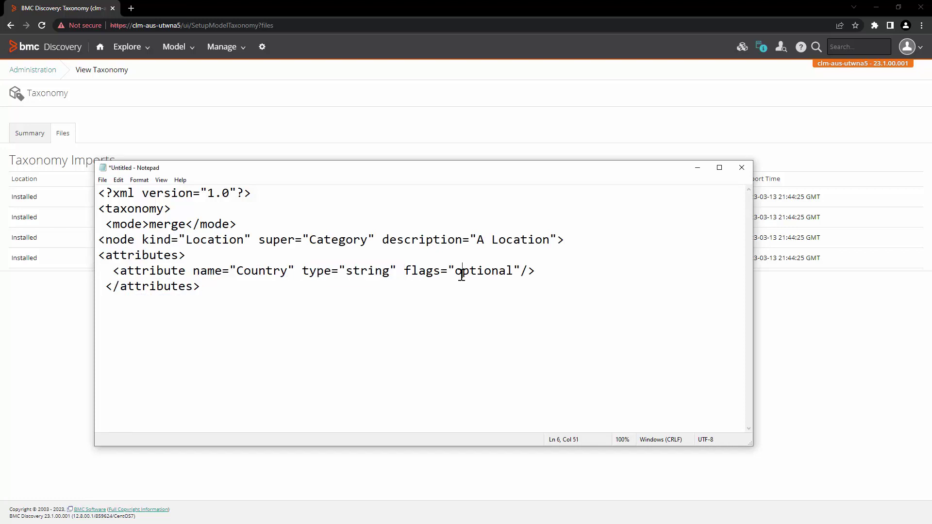
{"action": "double_click", "coordinate": [462, 270]}
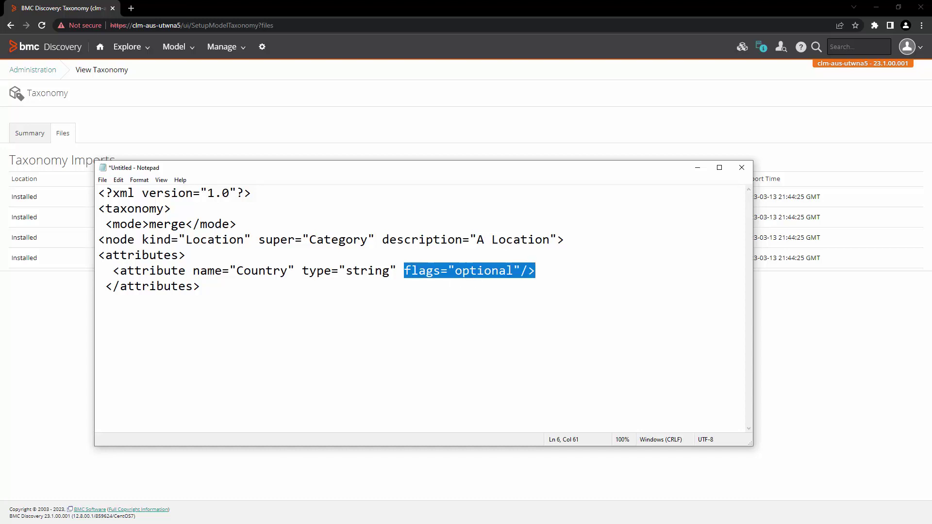
Paste the attr_list block with tel and Country, plus the closing node and taxonomy tags
{"action": "left_click", "coordinate": [474, 284]}
{"action": "type", "text": "<attr_list type=\"node\" mode=\"after\">   <field name=\"tel\" type=\"attr\" />   <field name=\"Country\" type=\"attr\" />"}
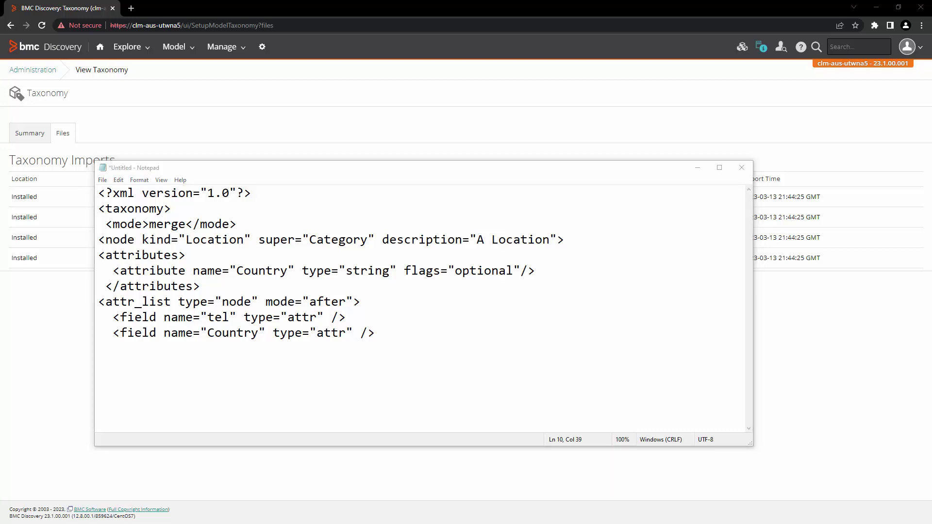
{"action": "left_click", "coordinate": [160, 397]}
{"action": "left_click", "coordinate": [474, 328]}
{"action": "type", "text": "</attr_list>  </node> </taxonomy>"}
{"action": "left_click_drag", "start_coordinate": [192, 402], "coordinate": [260, 393]}
Save the document as 001CustomLocationCountry.xml with Save as type set to All Files
{"action": "left_click", "coordinate": [103, 179]}
{"action": "left_click", "coordinate": [133, 223]}
{"action": "left_click", "coordinate": [243, 380]}
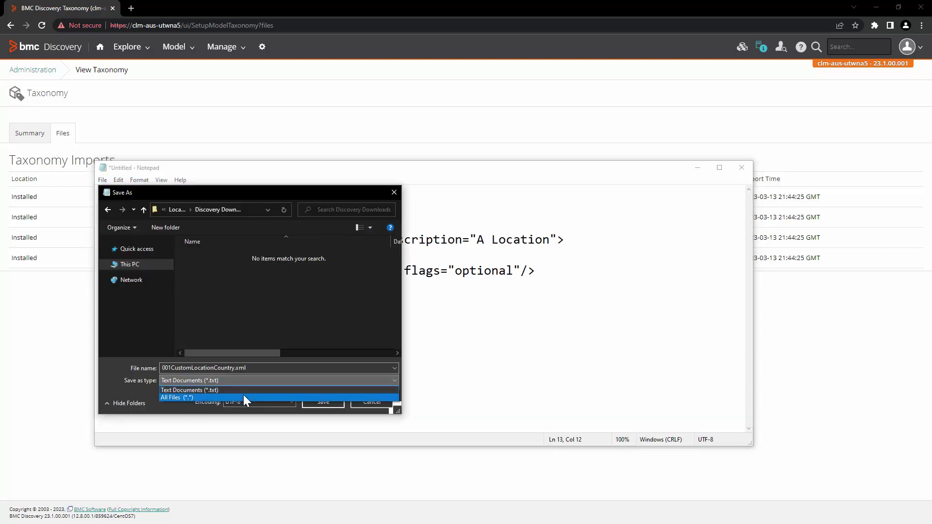
{"action": "left_click", "coordinate": [243, 395]}
{"action": "left_click", "coordinate": [242, 368]}
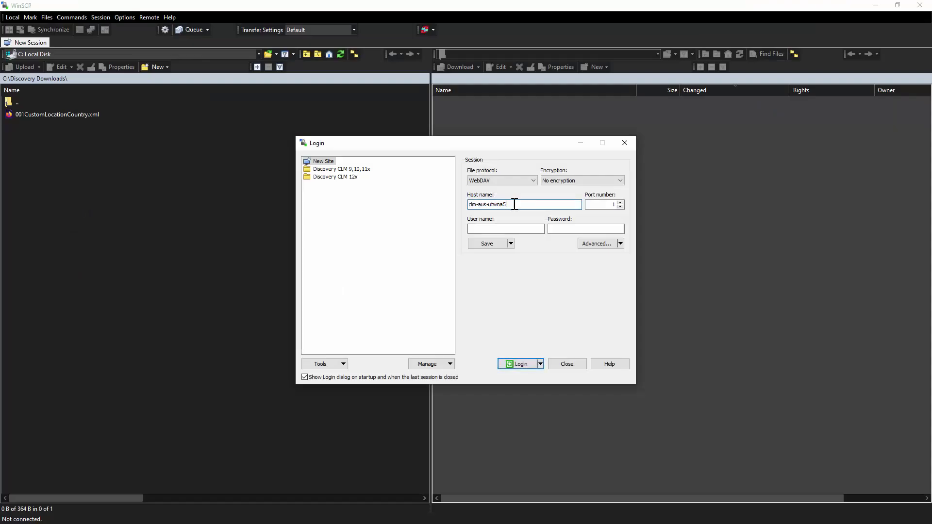
Connect WinSCP over SFTP on port 22 as user tideway with its password
{"action": "left_click", "coordinate": [613, 204]}
{"action": "type", "text": "22"}
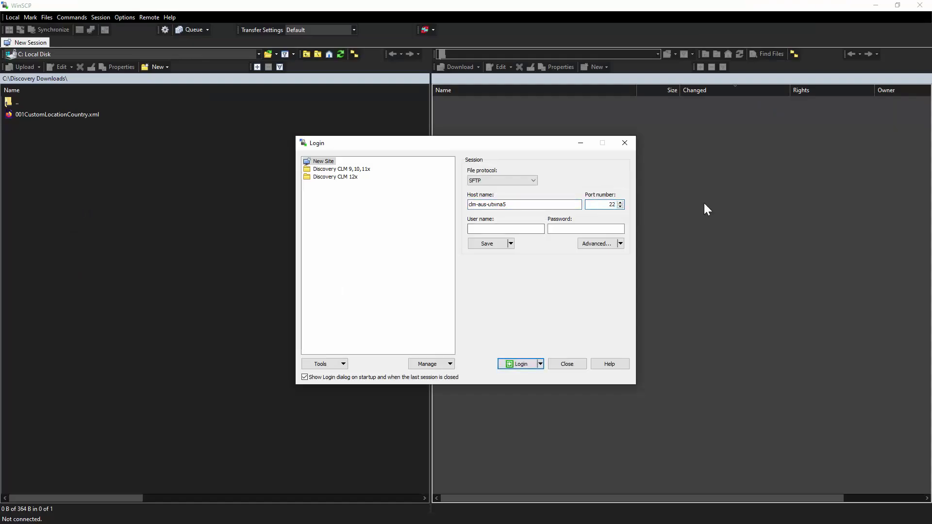
{"action": "left_click", "coordinate": [532, 226]}
{"action": "type", "text": "tideway"}
{"action": "key", "text": "Tab"}
{"action": "type", "text": "****"}
{"action": "key", "text": "Return"}
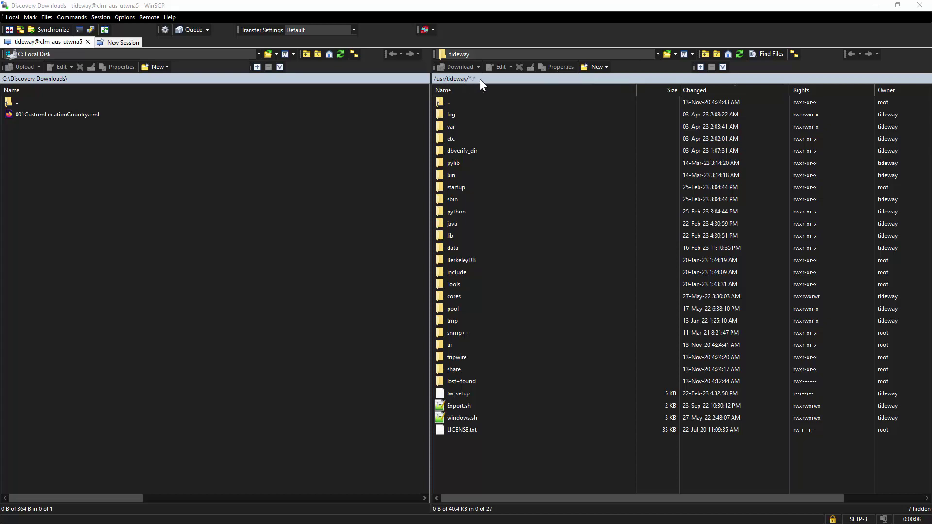
Open the remote data > custom > taxonomy folder and drag 001CustomLocationCountry.xml into it
{"action": "left_click", "coordinate": [458, 246]}
{"action": "double_click", "coordinate": [458, 246]}
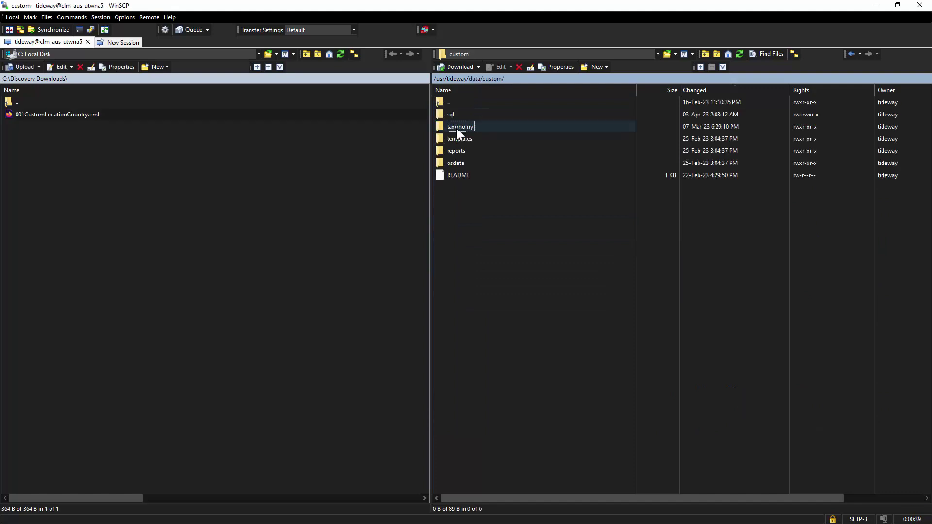
{"action": "double_click", "coordinate": [456, 126]}
{"action": "left_click_drag", "start_coordinate": [57, 114], "coordinate": [486, 217]}
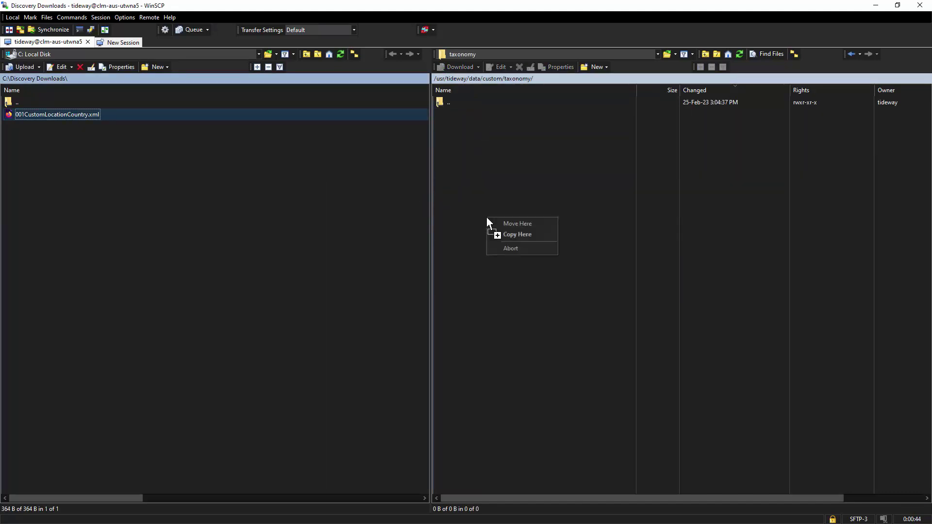
Copy the XML to the appliance, then run tw_tax_import in PuTTY as tideway with the UI password
{"action": "left_click", "coordinate": [517, 237]}
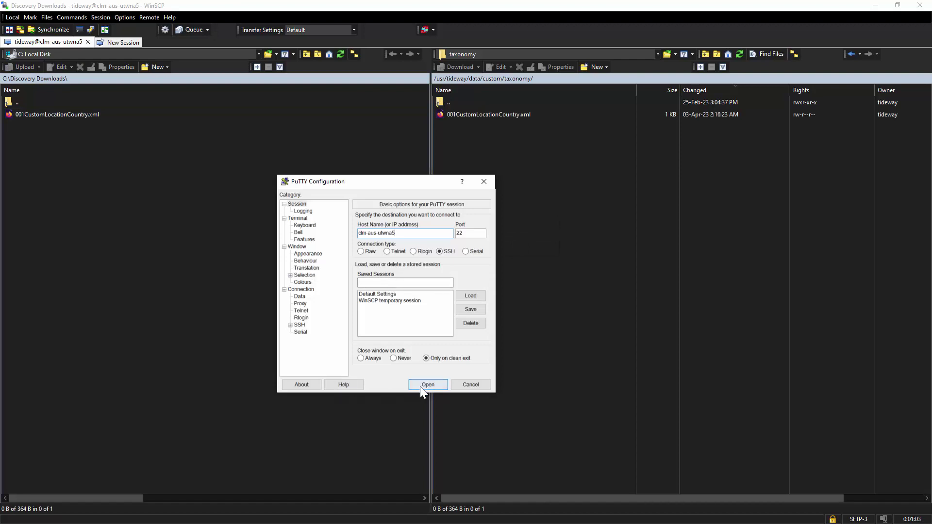
{"action": "left_click", "coordinate": [428, 384]}
{"action": "type", "text": "tidewa"}
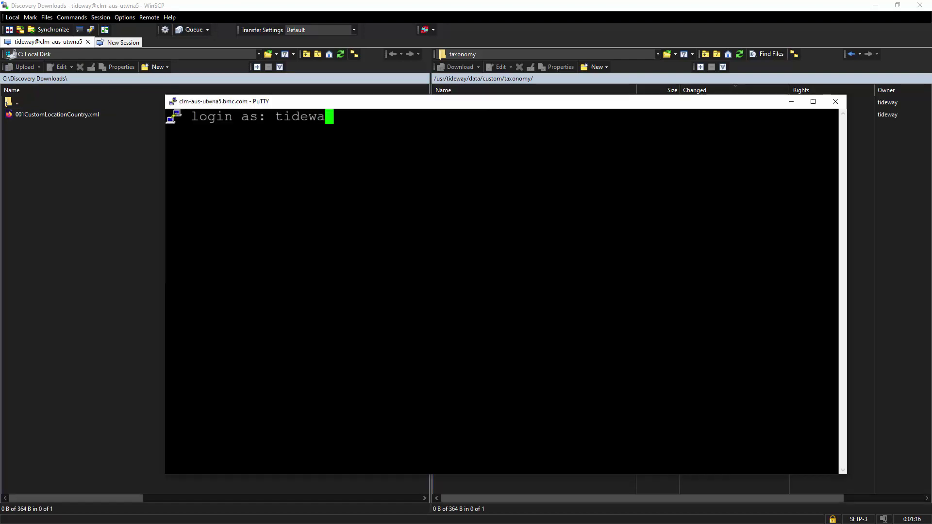
{"action": "type", "text": "y"}
{"action": "key", "text": "Return"}
{"action": "type", "text": "tw_tax_import"}
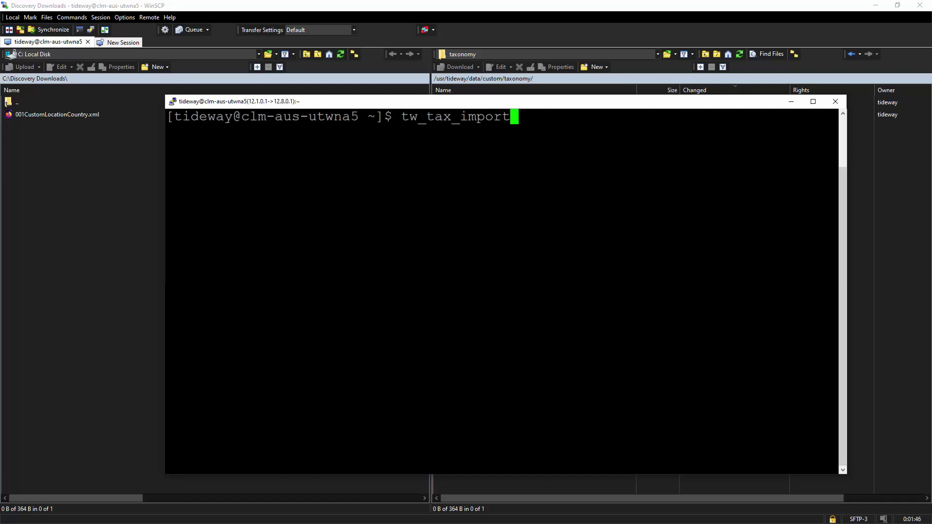
{"action": "key", "text": "Return"}
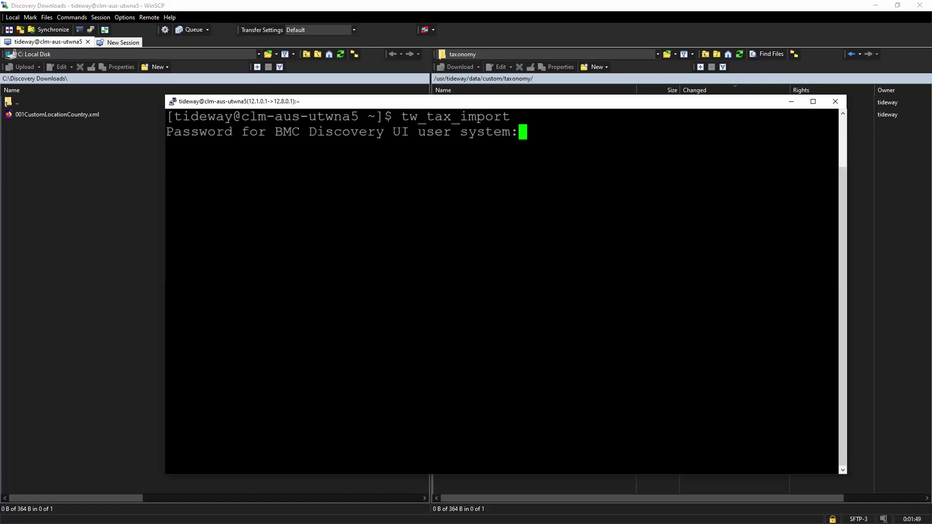
{"action": "key", "text": "Return"}
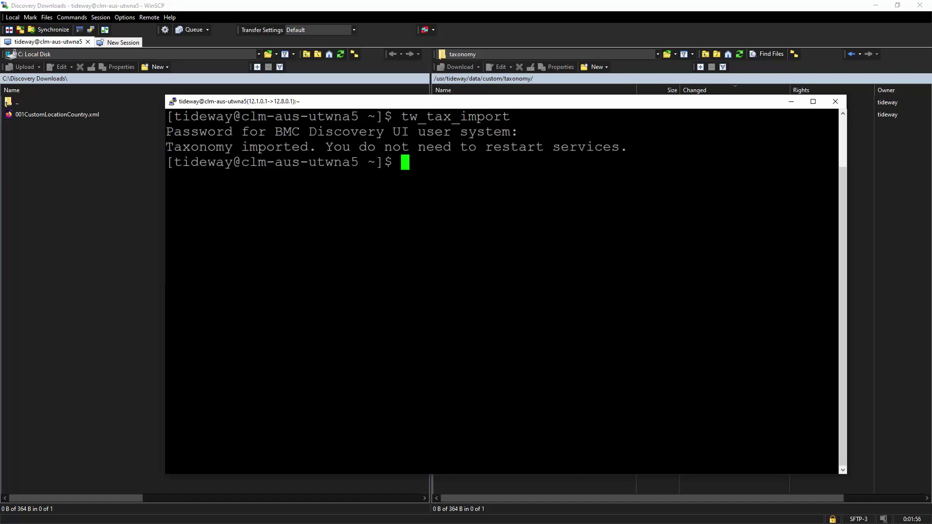
Check the import output and the 001CustomLocationCountry.xml package in the taxonomy files list
{"action": "double_click", "coordinate": [279, 147]}
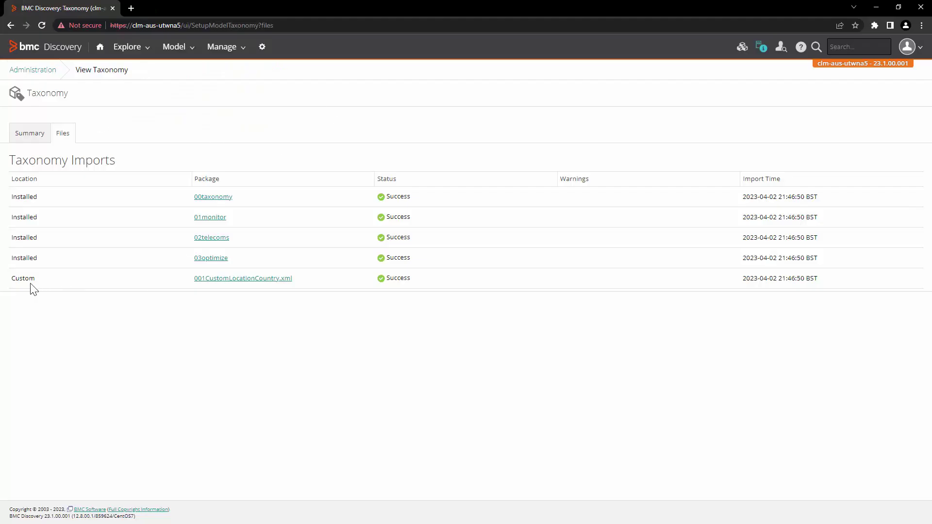
{"action": "double_click", "coordinate": [15, 279]}
{"action": "left_click", "coordinate": [285, 324]}
{"action": "left_click_drag", "start_coordinate": [320, 285], "coordinate": [196, 293]}
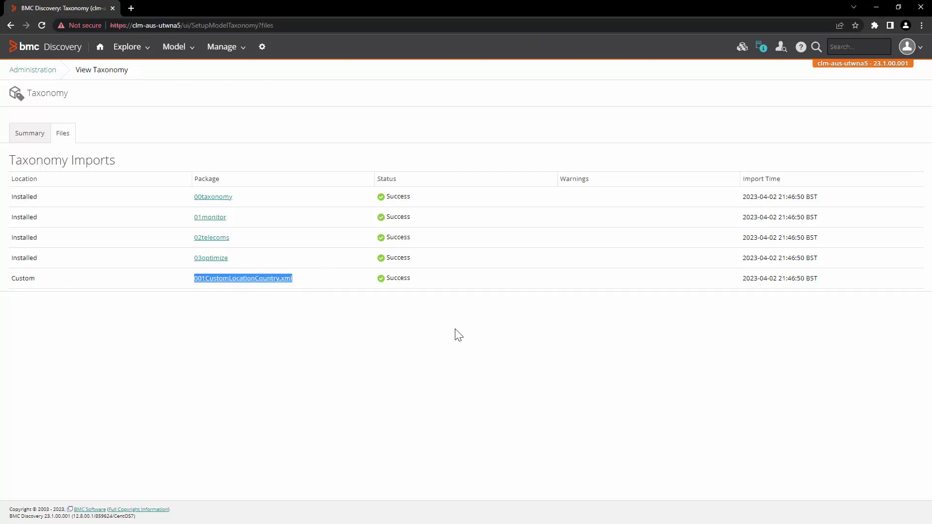
Show the Locations list under Administration > Custom Categories
{"action": "left_click", "coordinate": [262, 48]}
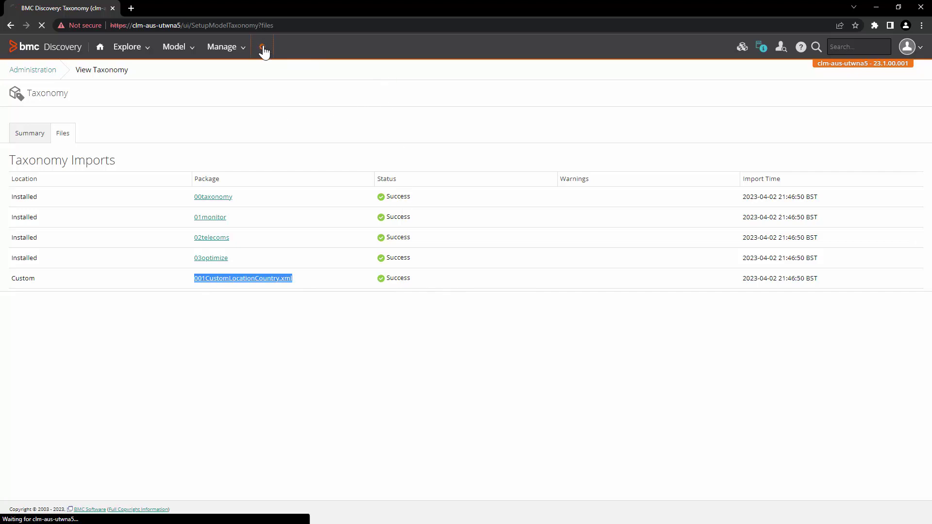
{"action": "left_click", "coordinate": [661, 283]}
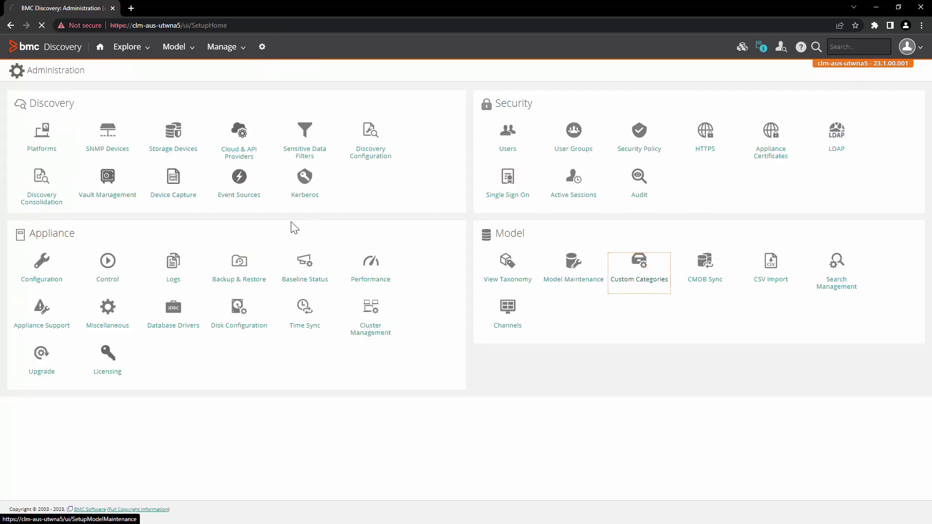
{"action": "left_click", "coordinate": [127, 137]}
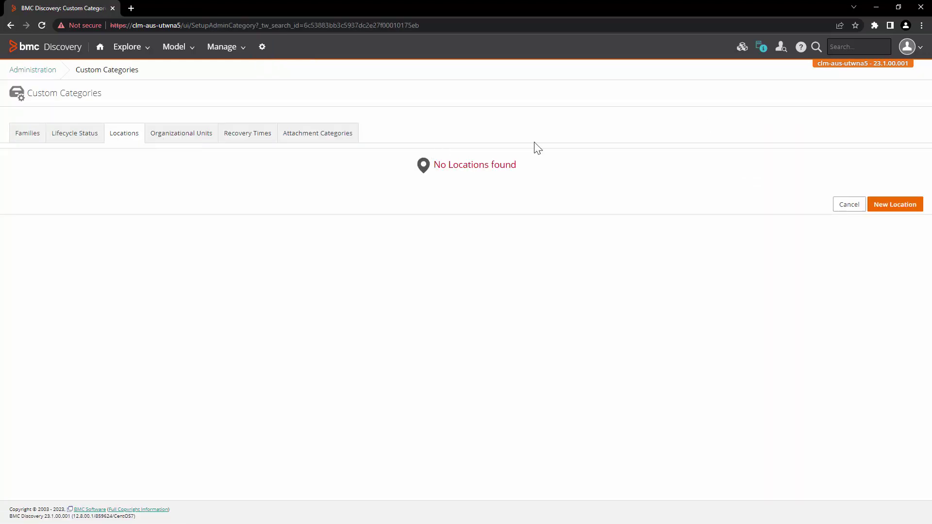
Review the fields of a new Create Location form, then cancel it
{"action": "left_click", "coordinate": [906, 209]}
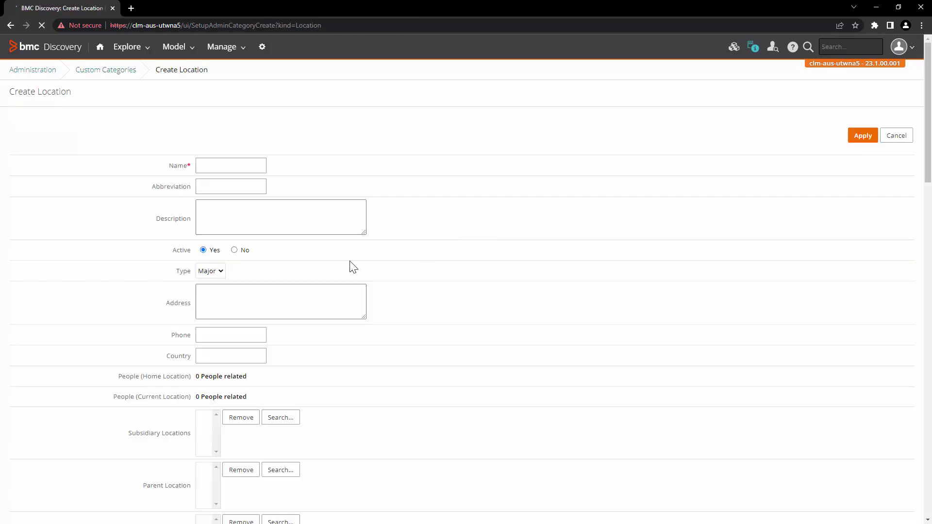
{"action": "scroll", "coordinate": [514, 331], "scroll_direction": "down", "scroll_amount": 6}
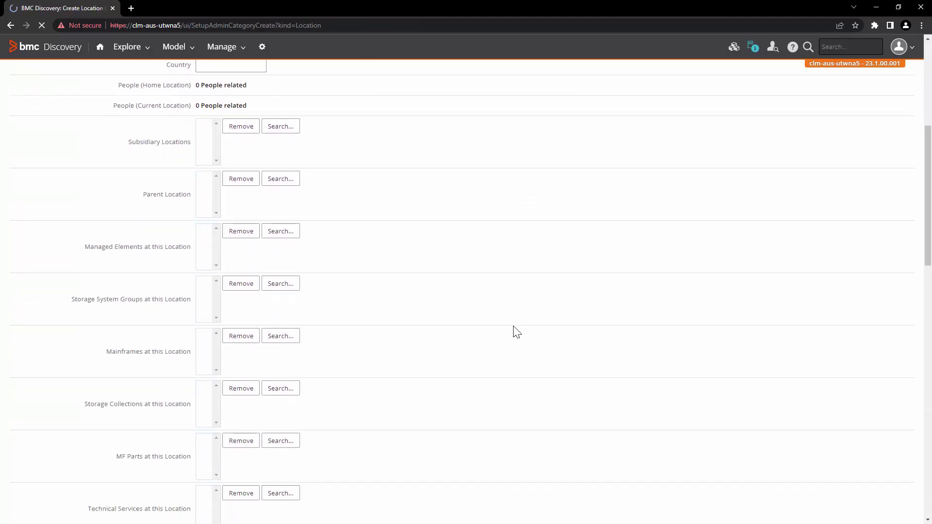
{"action": "scroll", "coordinate": [517, 332], "scroll_direction": "down", "scroll_amount": 2}
{"action": "left_click_drag", "start_coordinate": [83, 316], "coordinate": [179, 310]}
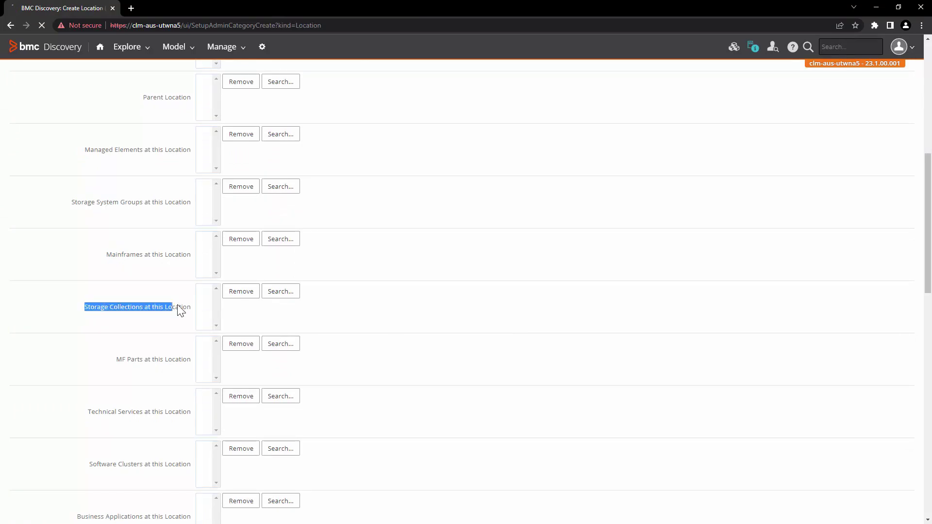
{"action": "left_click_drag", "start_coordinate": [83, 365], "coordinate": [169, 360]}
{"action": "left_click_drag", "start_coordinate": [91, 413], "coordinate": [201, 413]}
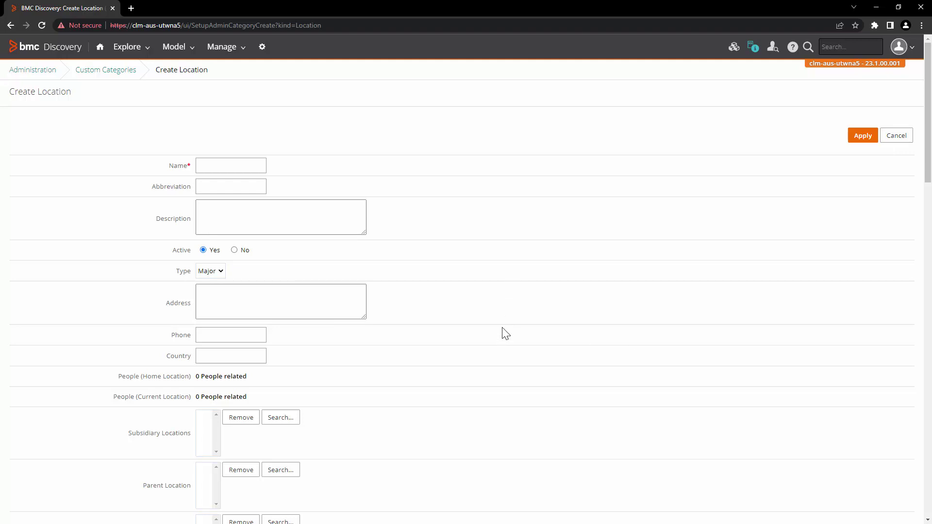
{"action": "left_click", "coordinate": [897, 138]}
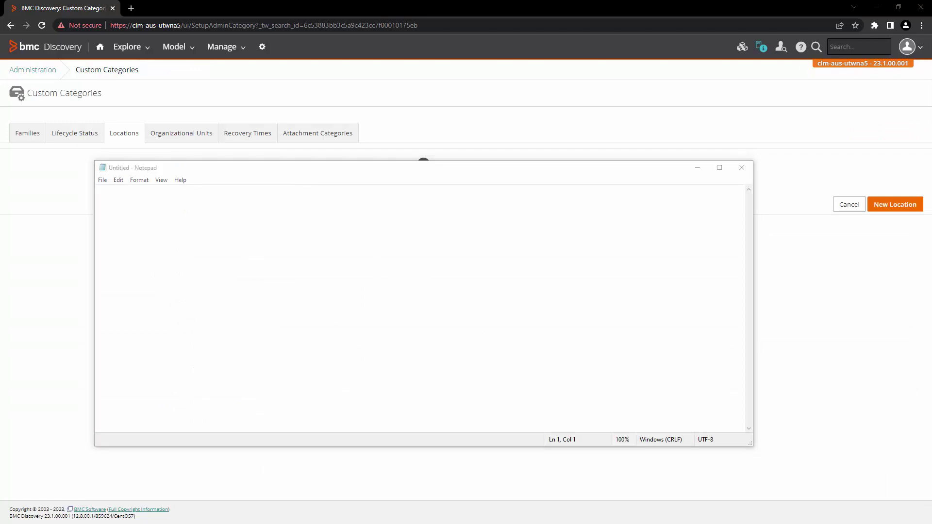
Paste the CSV header name,abbreviation,description,Country and the London, LUK, United Kingdom row
{"action": "left_click", "coordinate": [406, 319]}
{"action": "key", "text": "ctrl+v"}
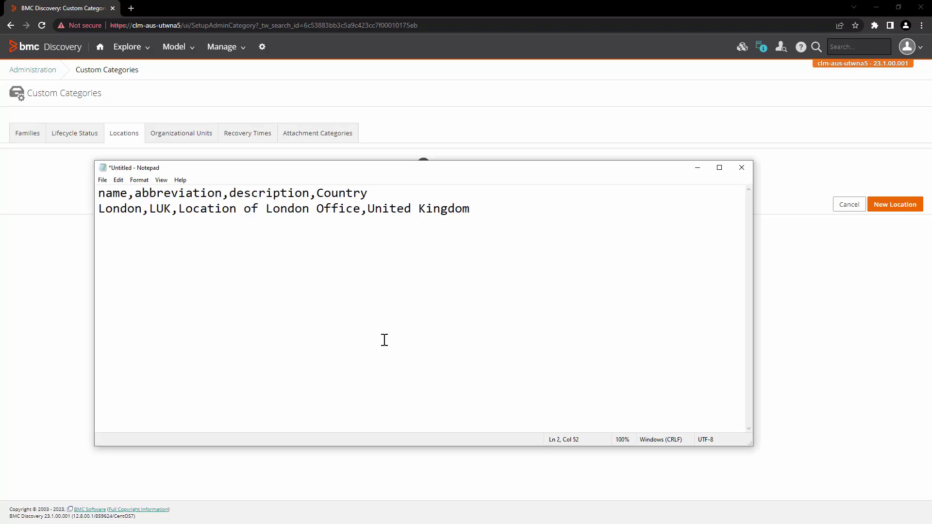
{"action": "triple_click", "coordinate": [117, 193]}
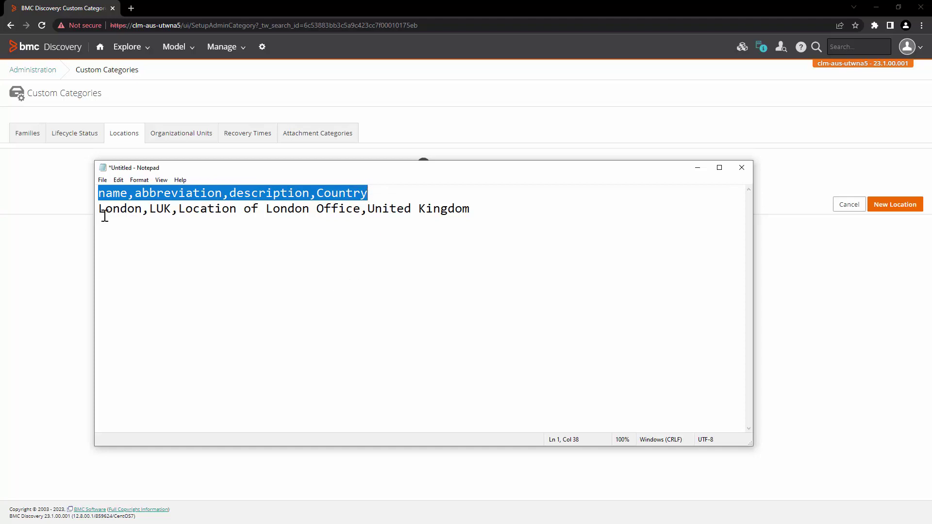
{"action": "left_click", "coordinate": [122, 209]}
{"action": "double_click", "coordinate": [122, 209]}
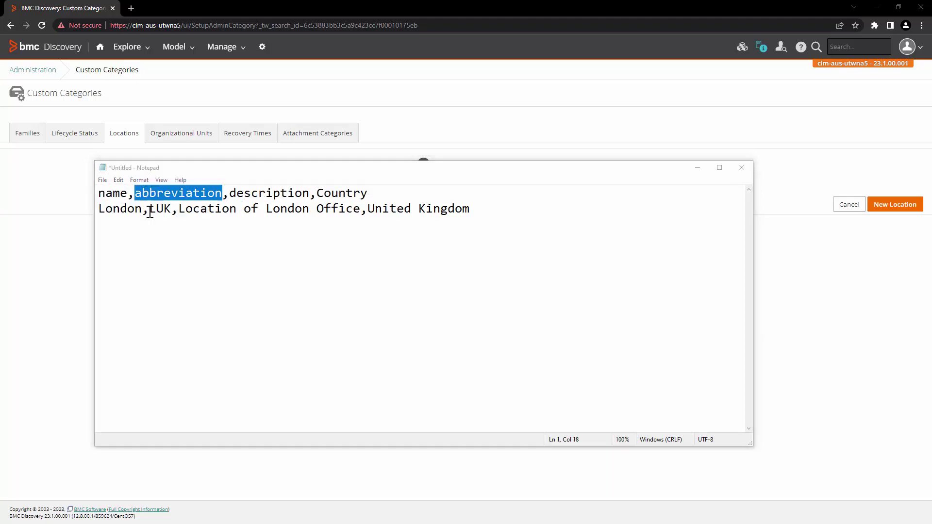
{"action": "left_click", "coordinate": [155, 209]}
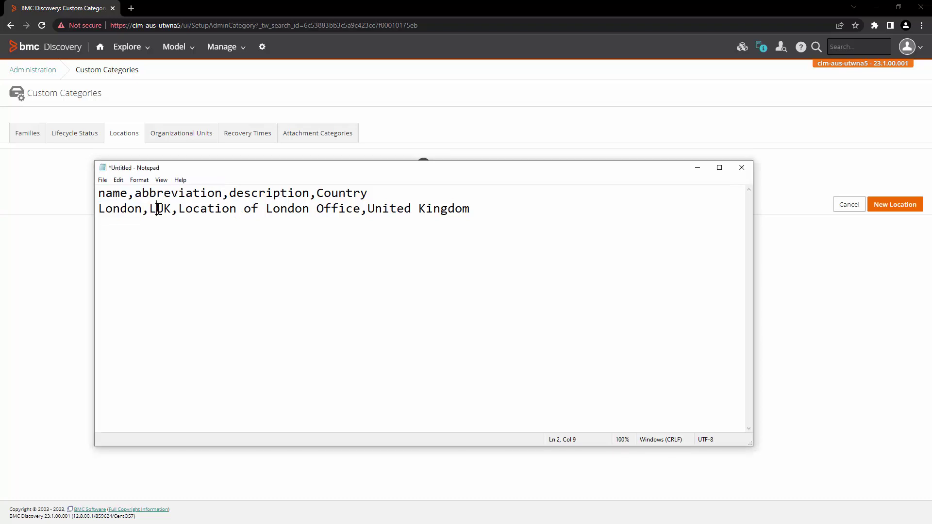
{"action": "double_click", "coordinate": [261, 191]}
{"action": "left_click", "coordinate": [193, 214]}
{"action": "left_click_drag", "start_coordinate": [178, 210], "coordinate": [478, 211]}
{"action": "left_click", "coordinate": [489, 322]}
Save the CSV text under the name newlocation.csv
{"action": "left_click", "coordinate": [103, 181]}
{"action": "left_click", "coordinate": [133, 223]}
{"action": "type", "text": "newlocation.csv"}
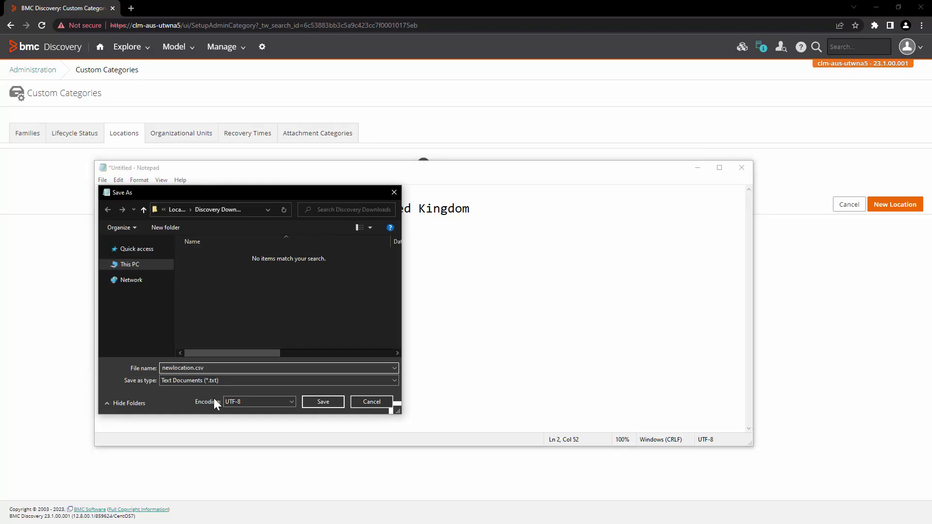
Save newlocation.csv and choose it for upload on the CSV Import page
{"action": "left_click", "coordinate": [323, 401]}
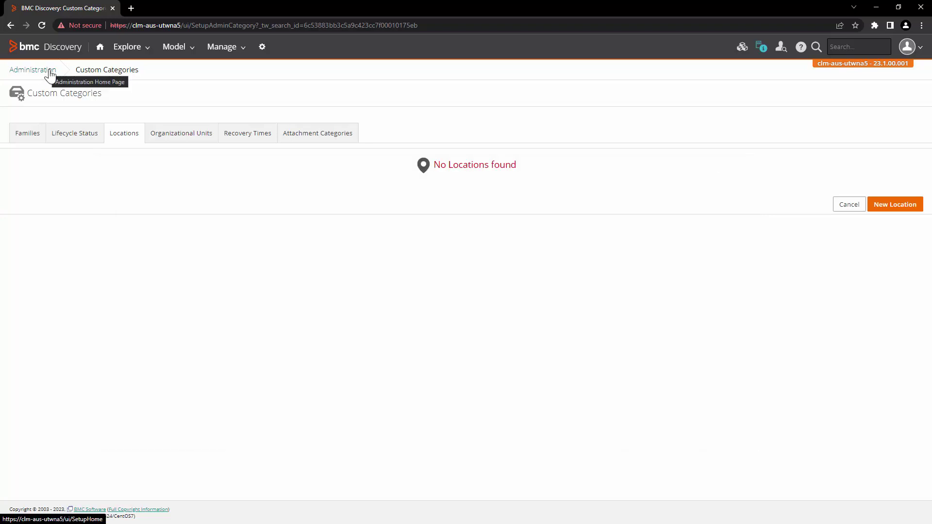
{"action": "left_click", "coordinate": [49, 72]}
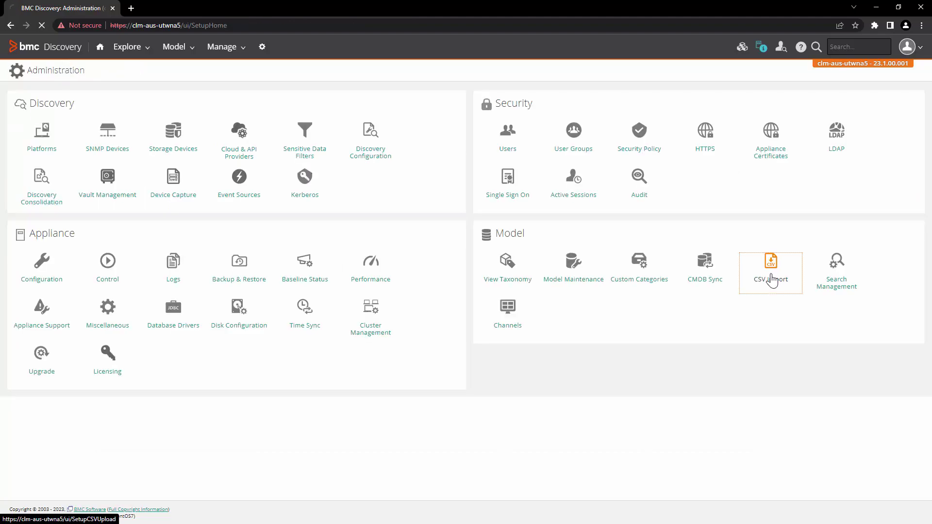
{"action": "left_click", "coordinate": [243, 124]}
{"action": "left_click", "coordinate": [120, 81]}
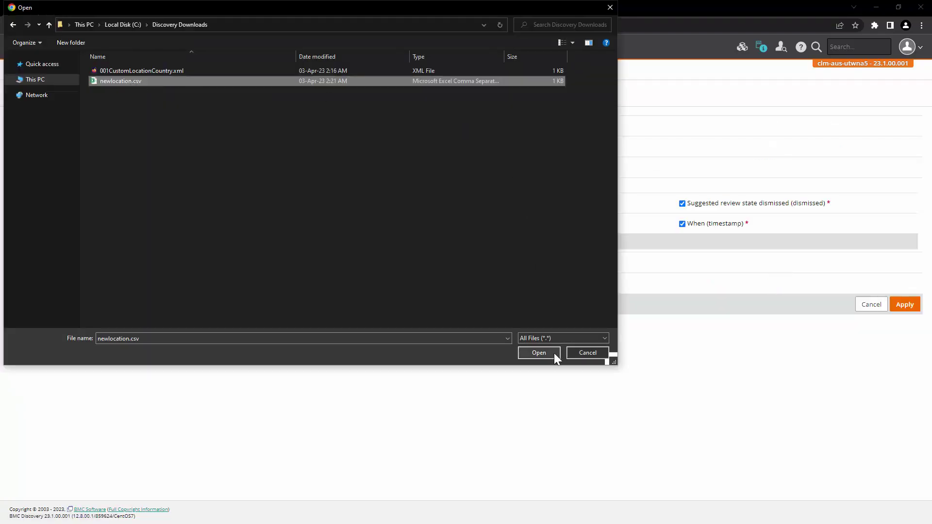
{"action": "left_click", "coordinate": [539, 352]}
Set Update Mode to Create Only and Node Kind to Location
{"action": "left_click", "coordinate": [246, 148]}
{"action": "left_click", "coordinate": [249, 169]}
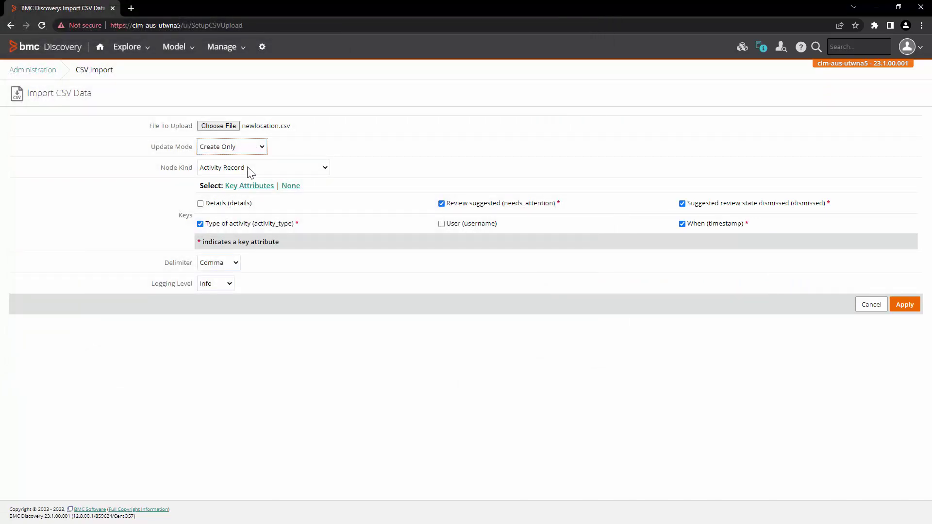
{"action": "left_click", "coordinate": [247, 167]}
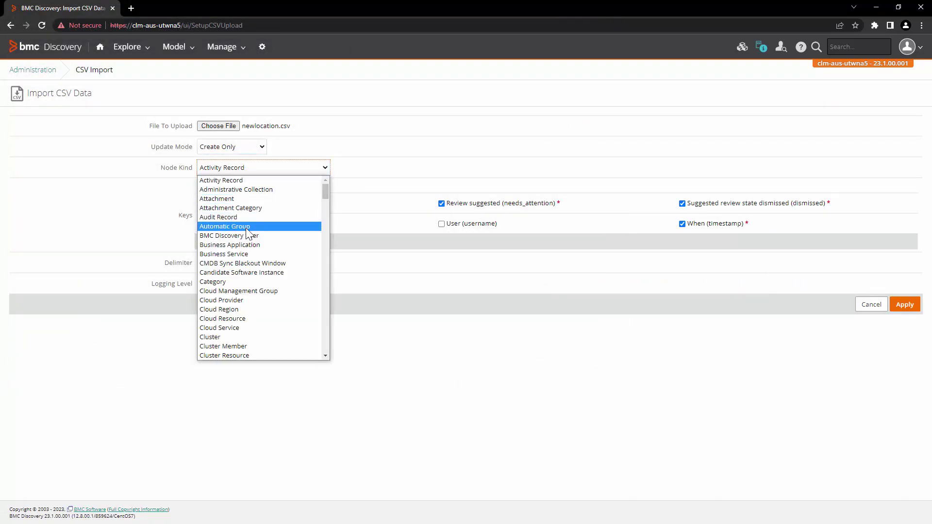
{"action": "key", "text": "l"}
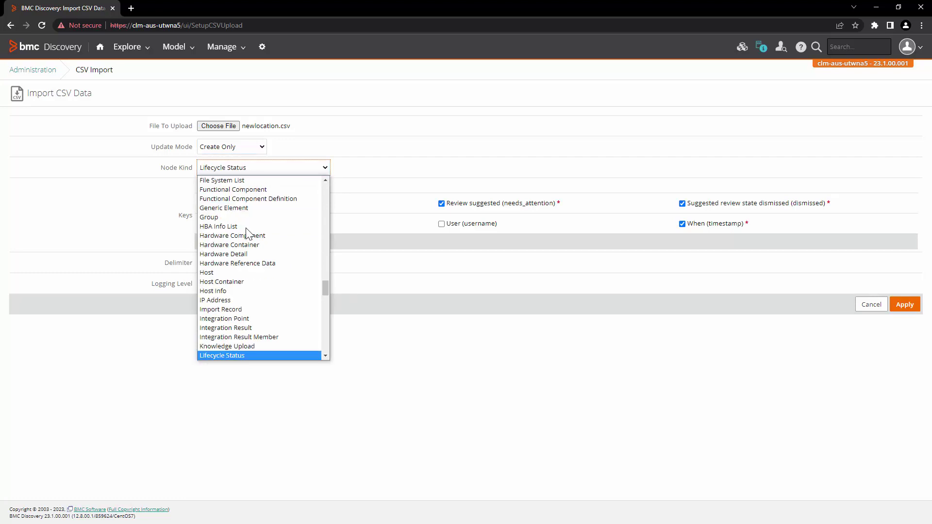
{"action": "key", "text": "o"}
{"action": "key", "text": "c"}
{"action": "key", "text": "Return"}
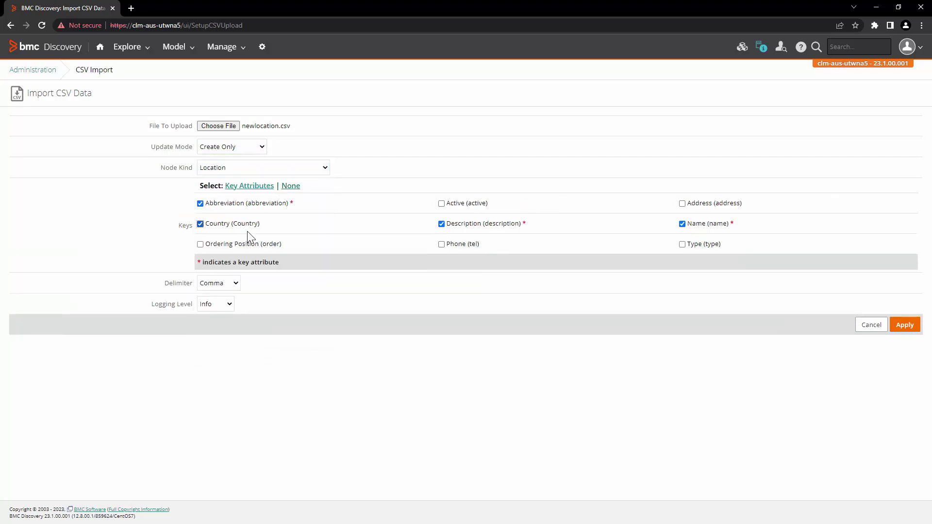
Run the import and check the results reporting 1 node created
{"action": "left_click", "coordinate": [908, 329]}
{"action": "left_click_drag", "start_coordinate": [22, 178], "coordinate": [114, 191]}
{"action": "left_click", "coordinate": [100, 187]}
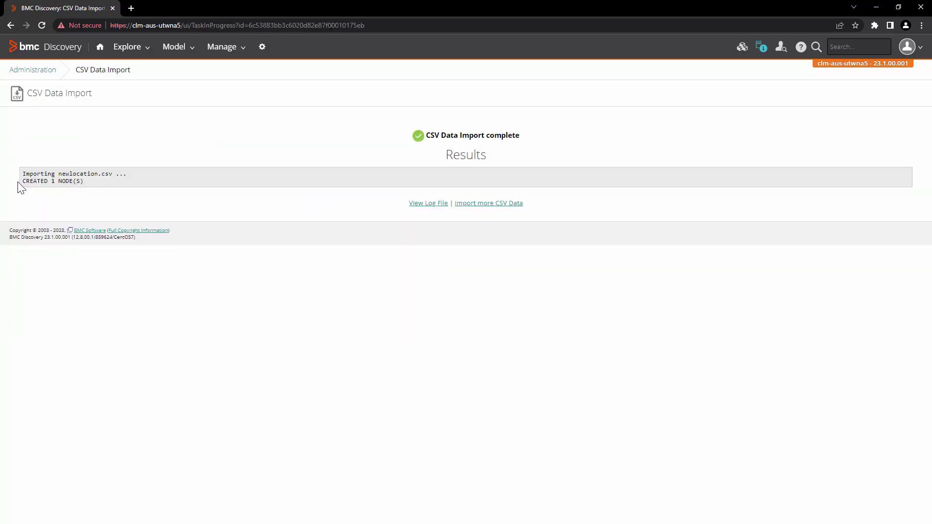
Open London from Custom Categories > Locations to view its LUK abbreviation and Country United Kingdom
{"action": "left_click", "coordinate": [40, 79]}
{"action": "left_click", "coordinate": [625, 283]}
{"action": "left_click", "coordinate": [128, 142]}
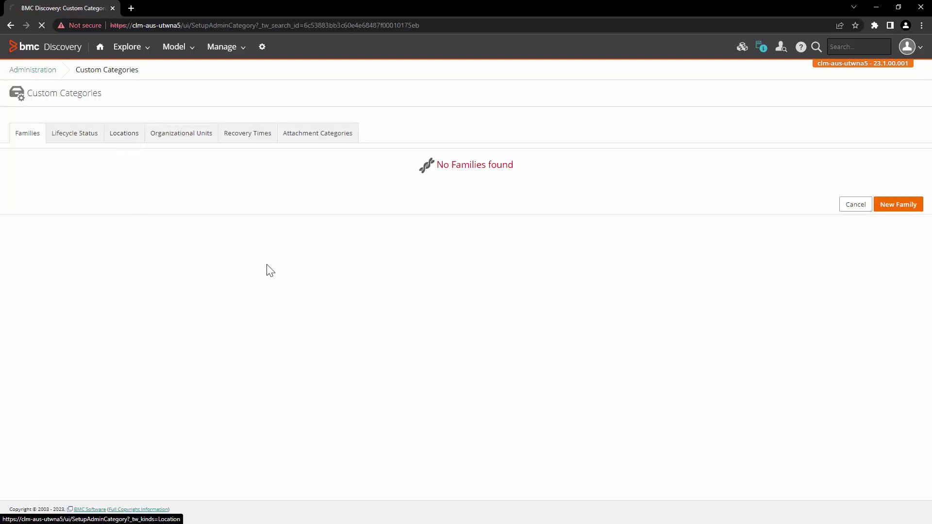
{"action": "left_click", "coordinate": [79, 221]}
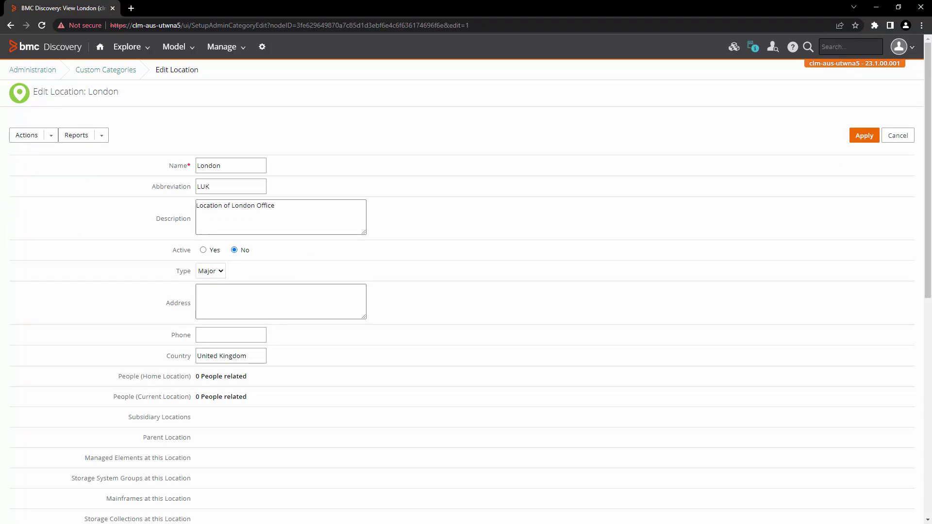
List all 5 discovered hosts with the Key attribute added as a column
{"action": "left_click", "coordinate": [123, 50]}
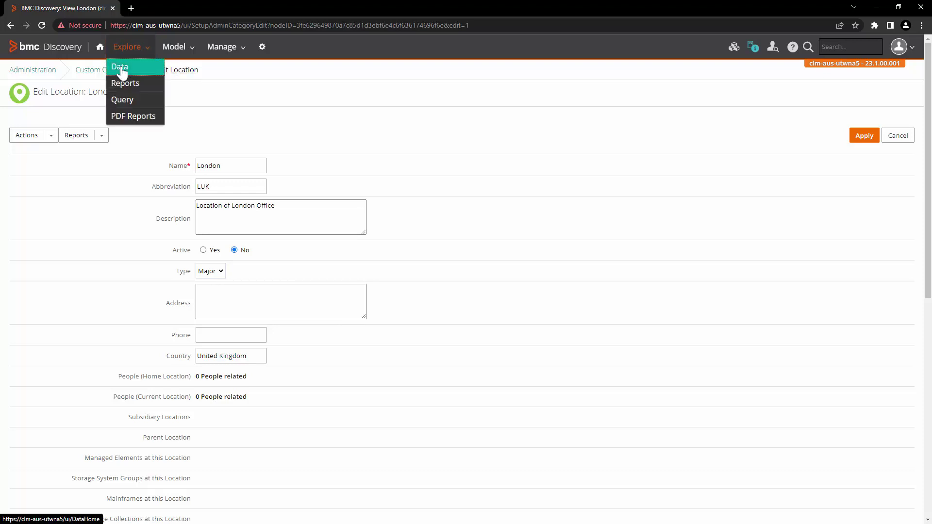
{"action": "left_click", "coordinate": [120, 69]}
{"action": "left_click", "coordinate": [54, 261]}
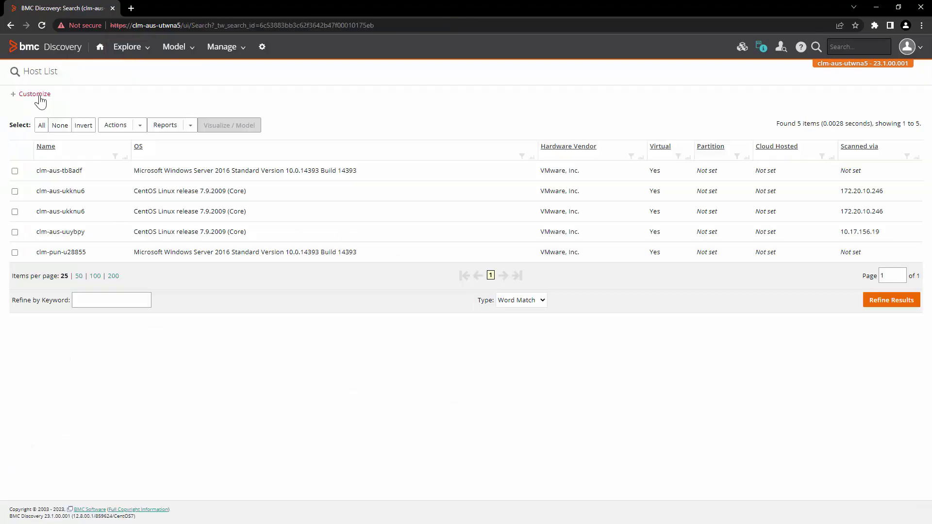
{"action": "left_click", "coordinate": [208, 258]}
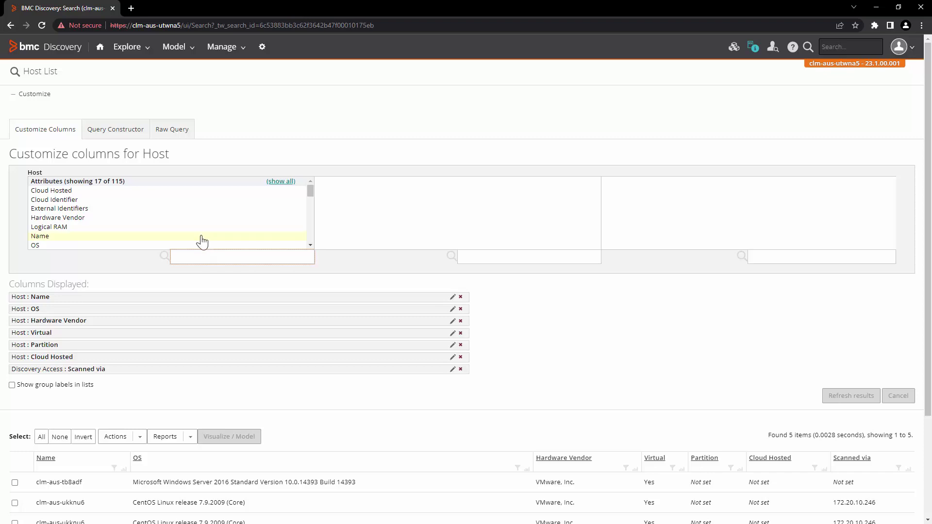
{"action": "type", "text": "key"}
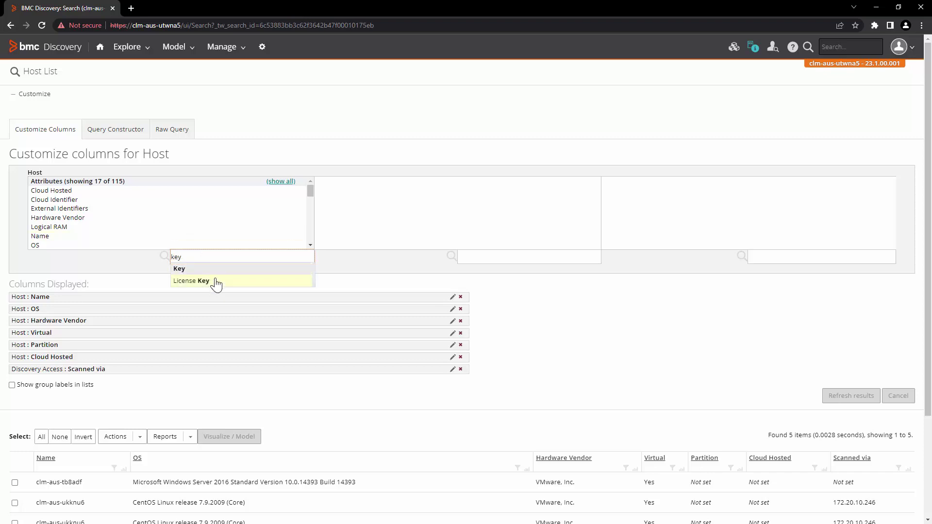
{"action": "left_click", "coordinate": [216, 269]}
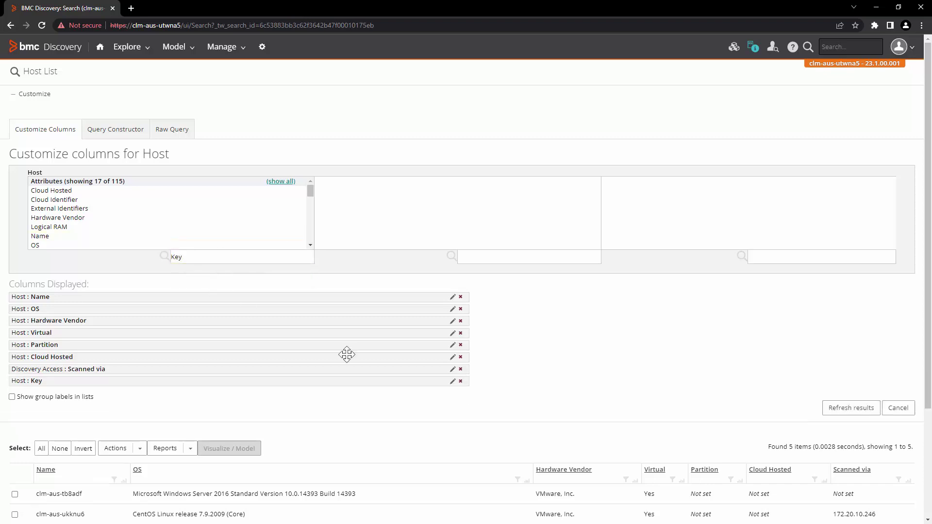
{"action": "left_click", "coordinate": [852, 410]}
Select the name and key of the second clm-aus-ukknu6 host for copying
{"action": "scroll", "coordinate": [648, 334], "scroll_direction": "down", "scroll_amount": 3}
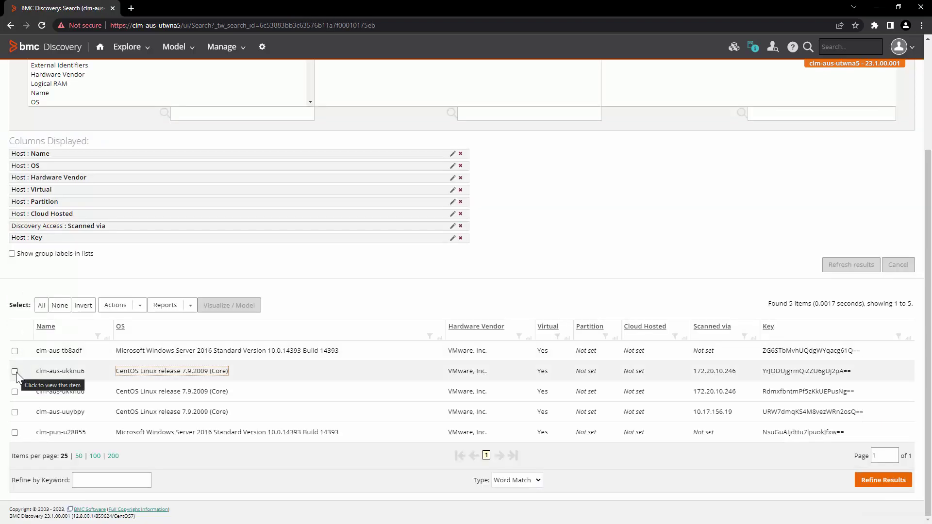
{"action": "left_click", "coordinate": [15, 371]}
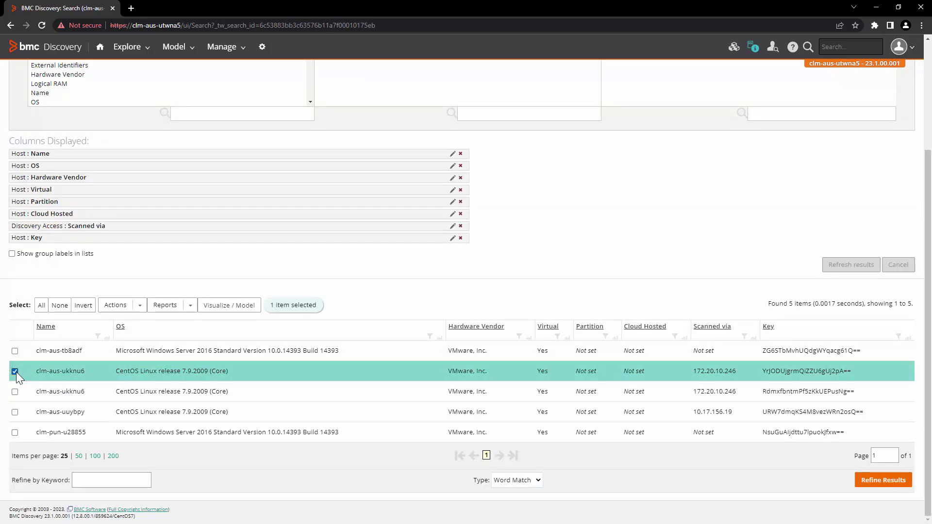
{"action": "left_click_drag", "start_coordinate": [32, 370], "coordinate": [91, 371]}
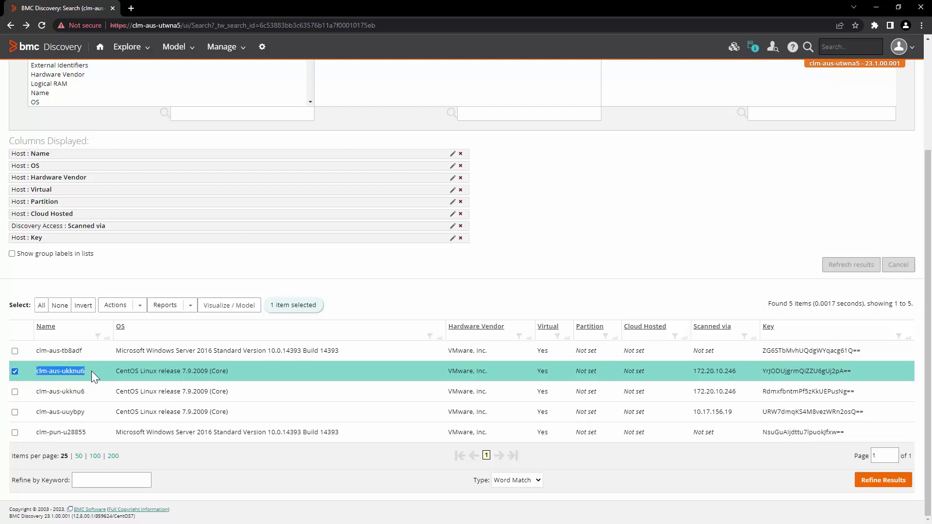
{"action": "left_click_drag", "start_coordinate": [865, 372], "coordinate": [766, 371]}
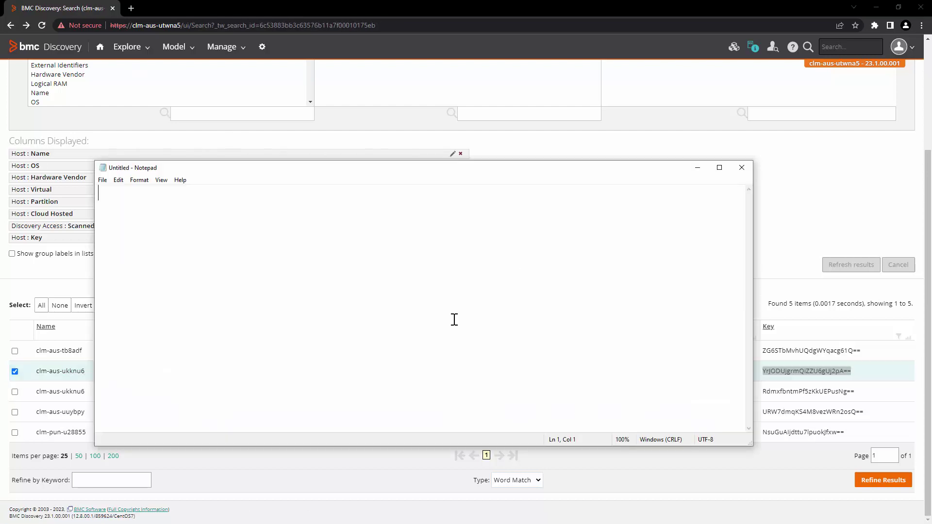
Paste the CSV header line with name, key and Location.name columns into Notepad
{"action": "type", "text": "name,key,#ElementInLocation:Location:Location:Location.name"}
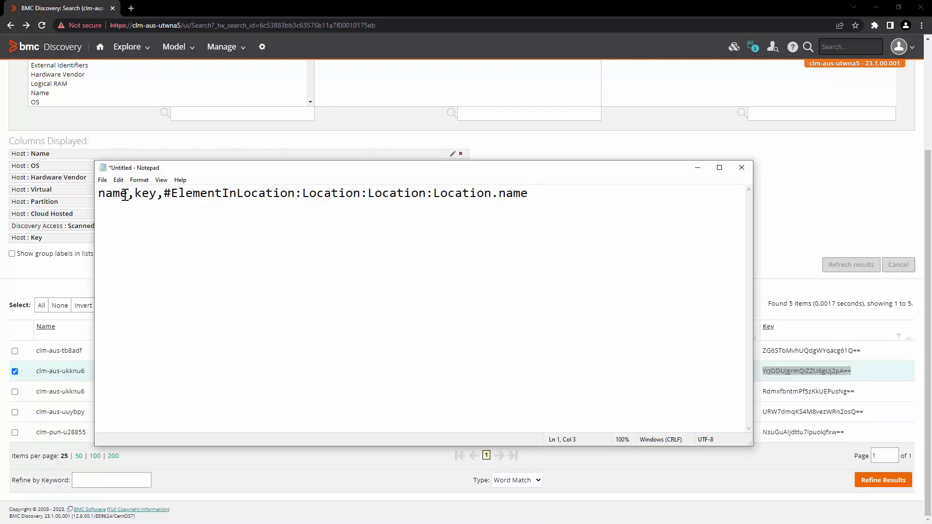
{"action": "left_click_drag", "start_coordinate": [128, 194], "coordinate": [97, 194]}
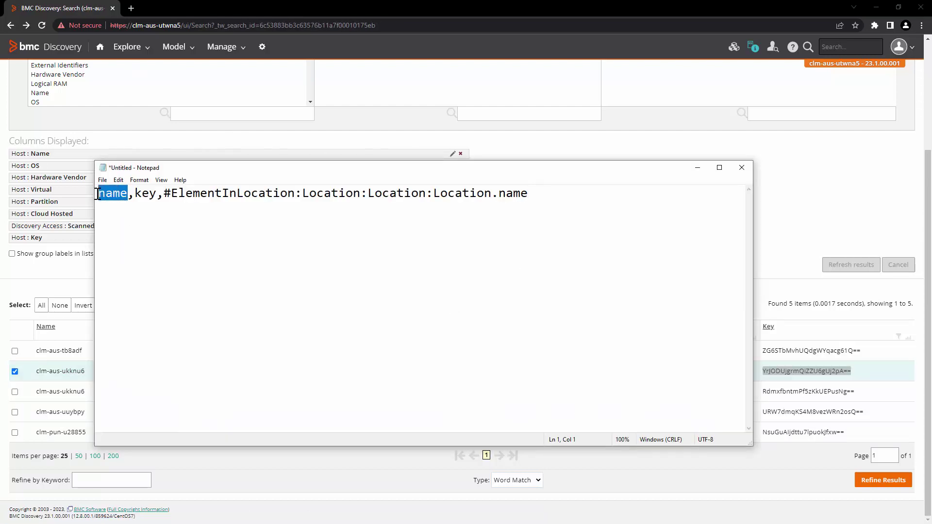
{"action": "triple_click", "coordinate": [143, 193]}
{"action": "left_click", "coordinate": [142, 193]}
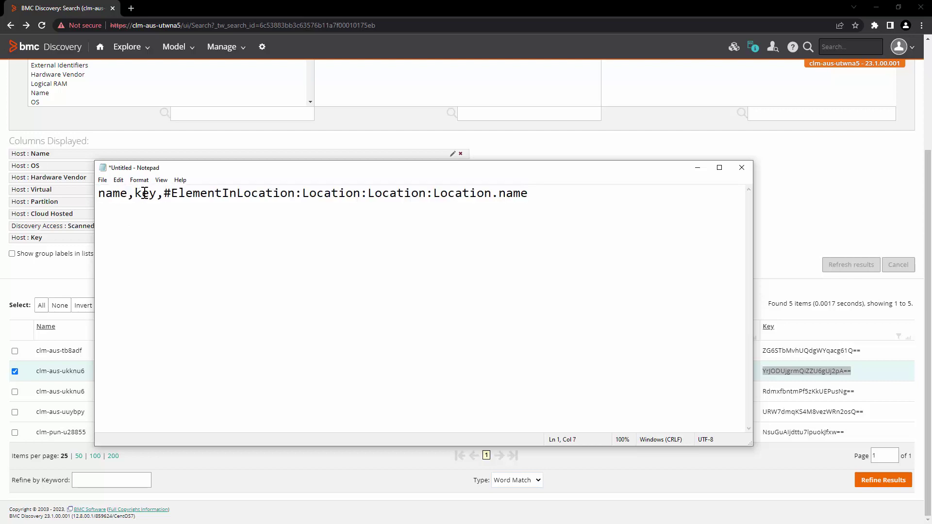
{"action": "left_click_drag", "start_coordinate": [536, 193], "coordinate": [164, 192]}
{"action": "left_click", "coordinate": [537, 233]}
Add a second row giving host clm-aus-ukknu6's name, its key and London
{"action": "key", "text": "Return"}
{"action": "type", "text": "clm-aus-ukknu6,YrJODUjgrmQiZZU6gUj2pA==,London"}
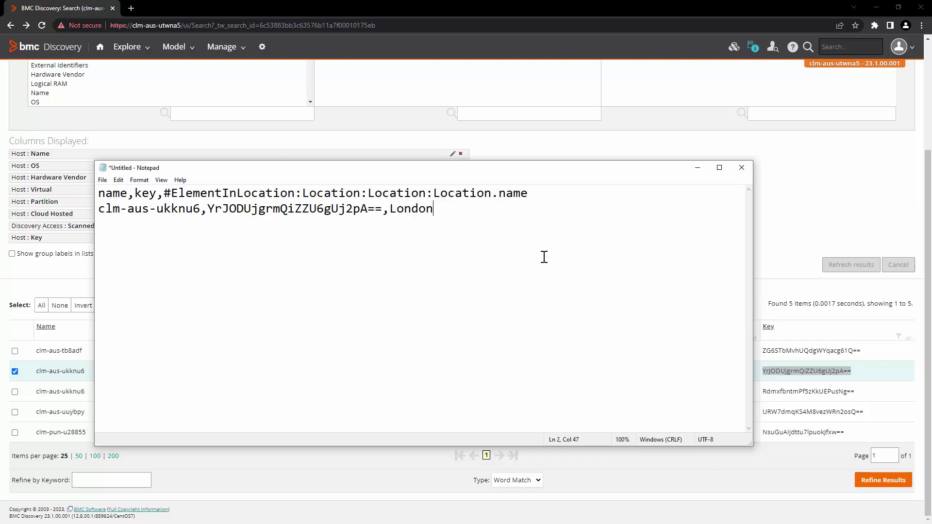
{"action": "left_click_drag", "start_coordinate": [194, 209], "coordinate": [104, 210]}
{"action": "left_click", "coordinate": [304, 214]}
{"action": "left_click_drag", "start_coordinate": [209, 206], "coordinate": [384, 209]}
{"action": "left_click", "coordinate": [390, 208]}
{"action": "double_click", "coordinate": [411, 209]}
{"action": "left_click", "coordinate": [456, 269]}
Save the file as hostlocation.csv
{"action": "left_click", "coordinate": [103, 180]}
{"action": "left_click", "coordinate": [135, 222]}
{"action": "type", "text": "hostlocation.csv"}
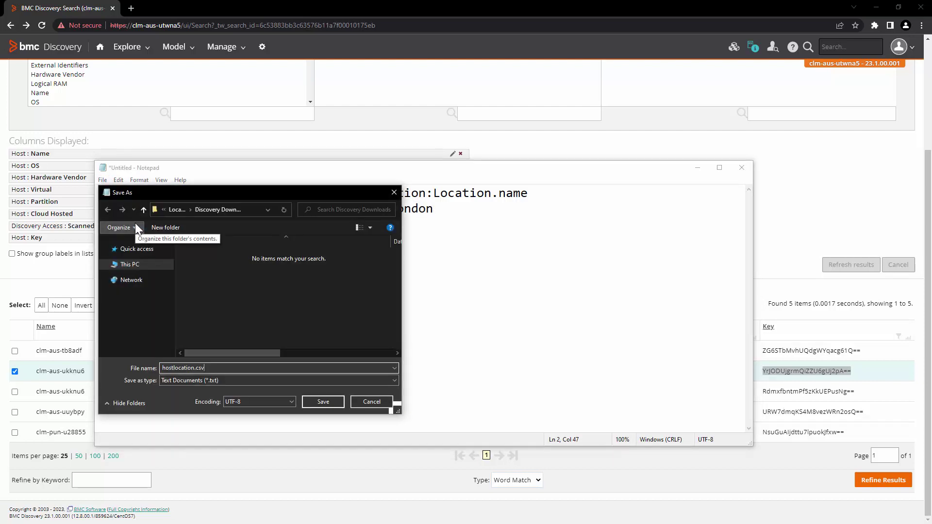
{"action": "left_click", "coordinate": [330, 401]}
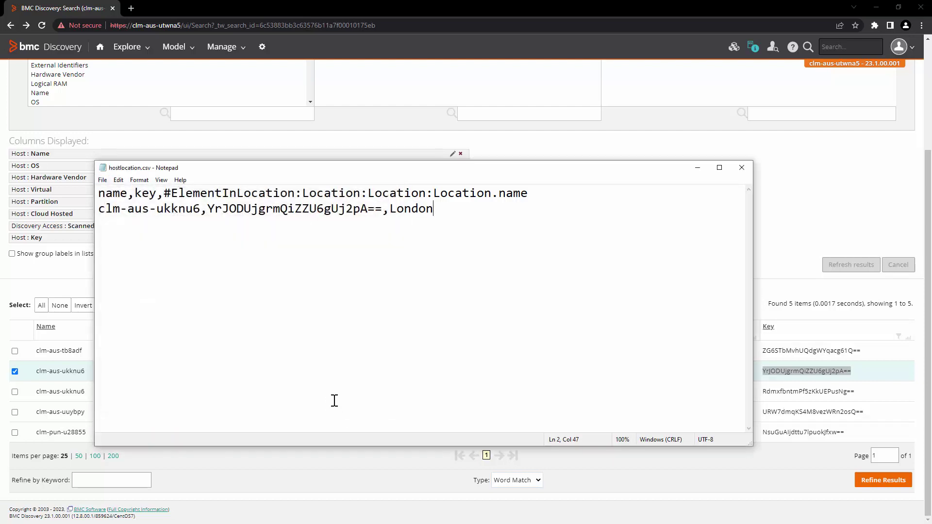
Close Notepad and choose hostlocation.csv as the upload file in Administration's CSV Import
{"action": "left_click", "coordinate": [741, 167]}
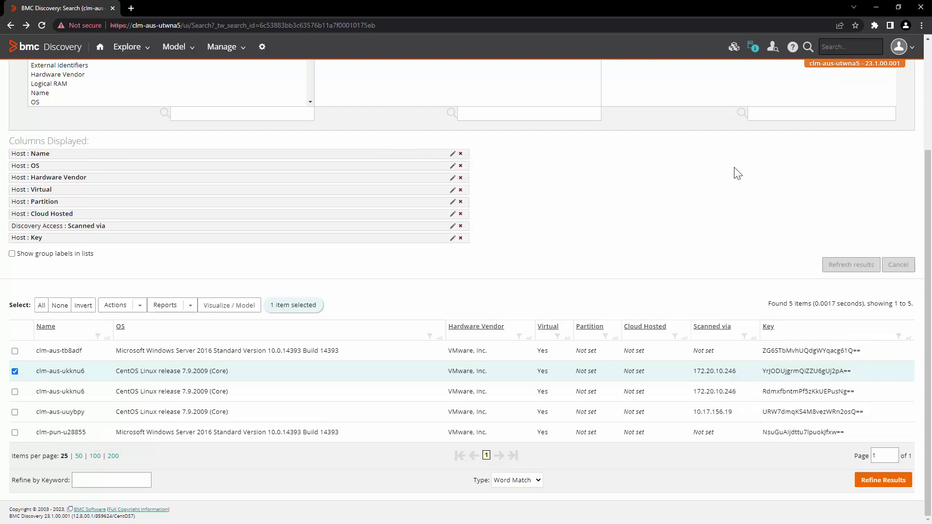
{"action": "right_click", "coordinate": [261, 47]}
{"action": "left_click", "coordinate": [283, 54]}
{"action": "left_click", "coordinate": [194, 6]}
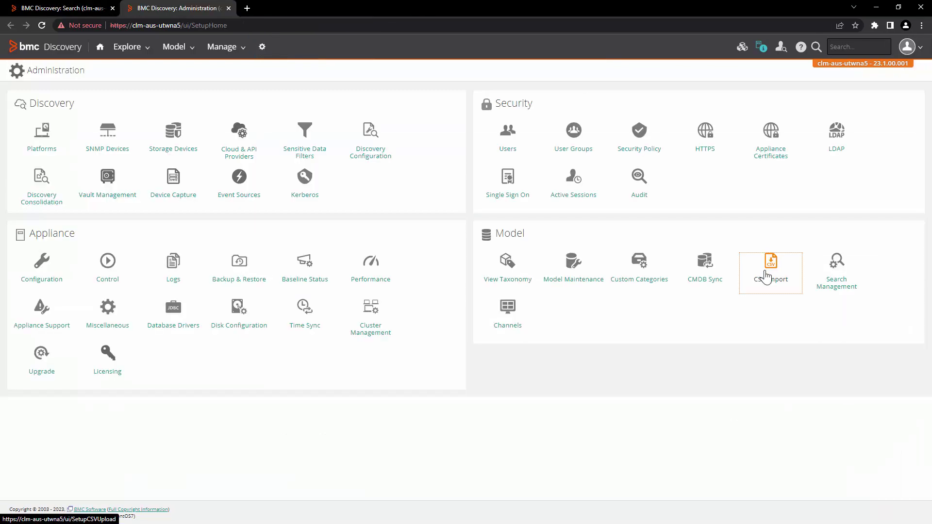
{"action": "left_click", "coordinate": [766, 275]}
{"action": "left_click", "coordinate": [218, 125]}
{"action": "double_click", "coordinate": [148, 80]}
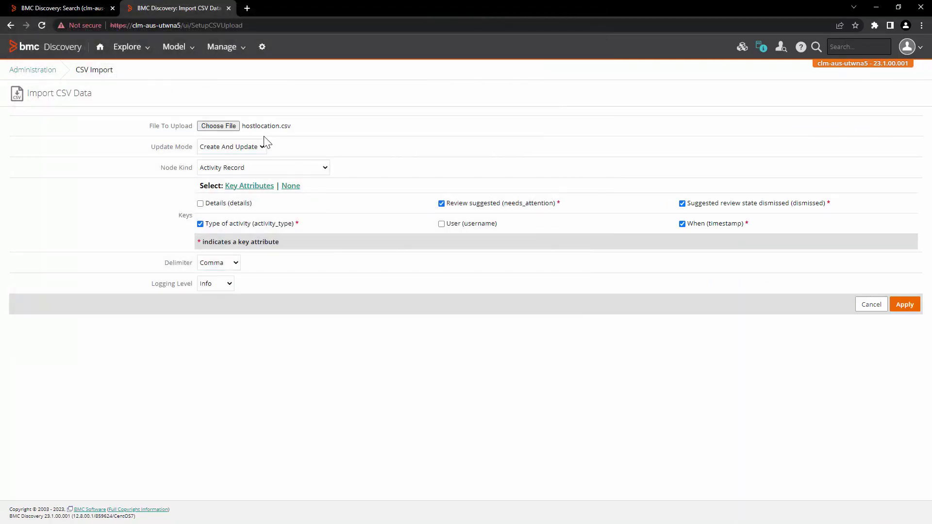
Set the import mode to Update Only and the node kind to Host
{"action": "left_click", "coordinate": [262, 147]}
{"action": "left_click", "coordinate": [255, 178]}
{"action": "left_click", "coordinate": [264, 173]}
{"action": "key", "text": "h"}
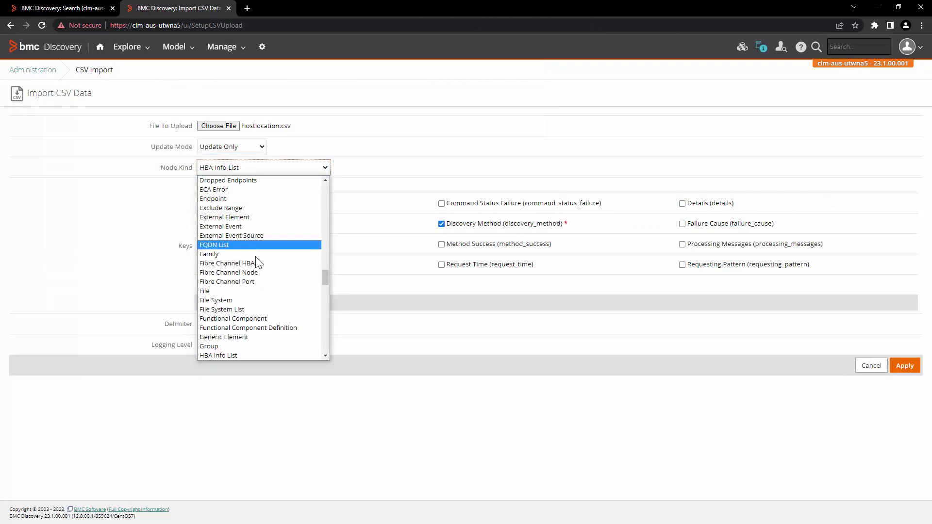
{"action": "key", "text": "Down"}
{"action": "key", "text": "Down"}
{"action": "key", "text": "Down"}
{"action": "key", "text": "Down"}
{"action": "key", "text": "Down"}
{"action": "key", "text": "Down"}
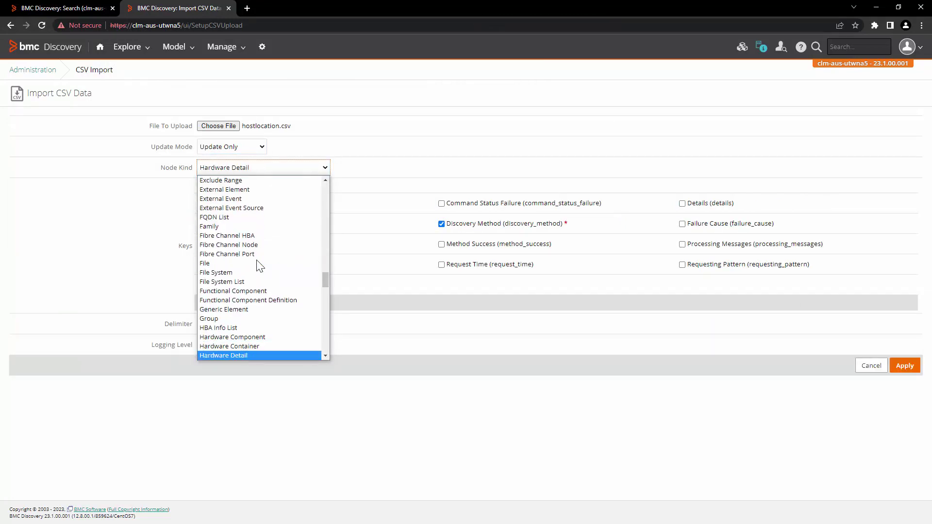
{"action": "key", "text": "Return"}
Apply the import and confirm it reports 1 node updated
{"action": "scroll", "coordinate": [315, 265], "scroll_direction": "down", "scroll_amount": 3}
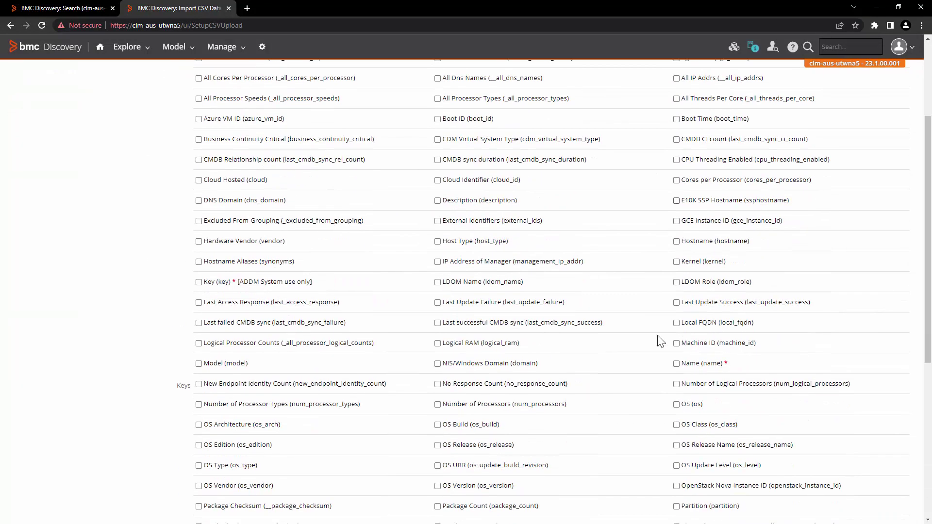
{"action": "scroll", "coordinate": [389, 274], "scroll_direction": "up", "scroll_amount": 3}
{"action": "scroll", "coordinate": [544, 301], "scroll_direction": "down", "scroll_amount": 4}
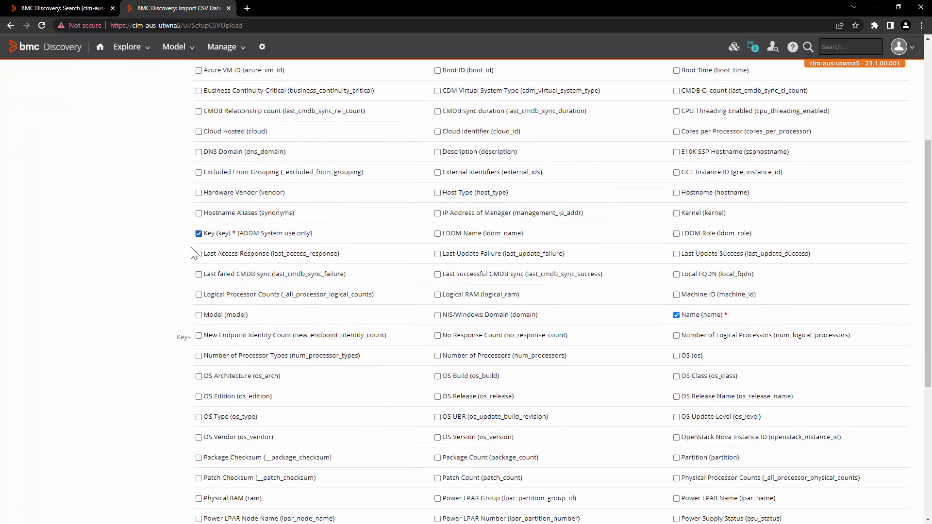
{"action": "scroll", "coordinate": [344, 374], "scroll_direction": "down", "scroll_amount": 5}
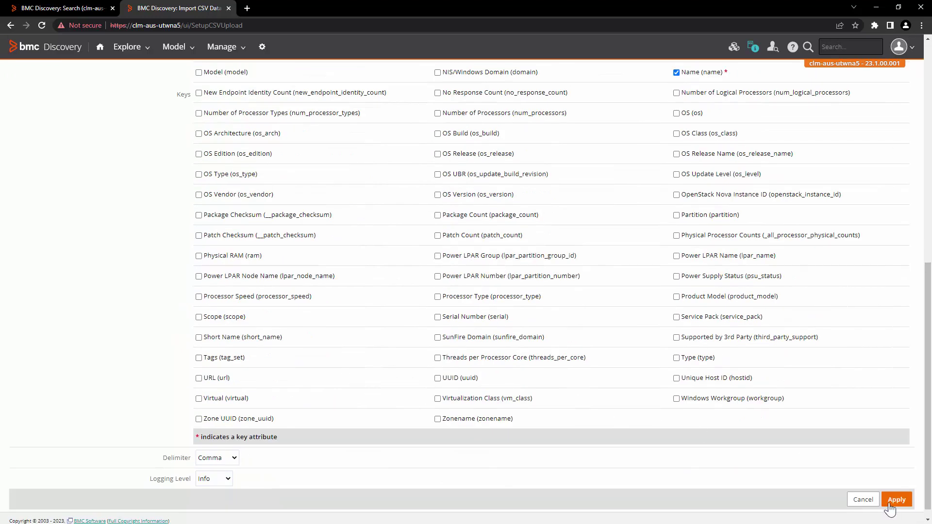
{"action": "left_click", "coordinate": [894, 500]}
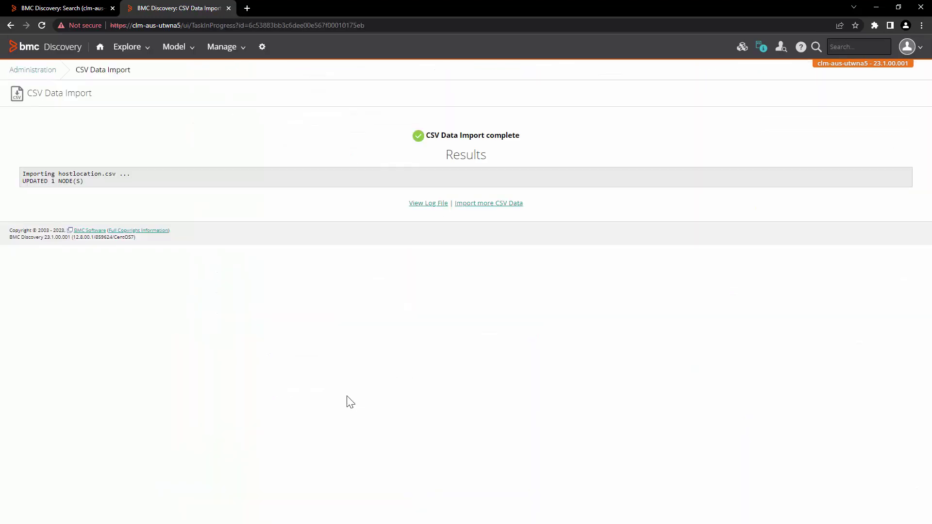
{"action": "left_click_drag", "start_coordinate": [27, 180], "coordinate": [97, 182]}
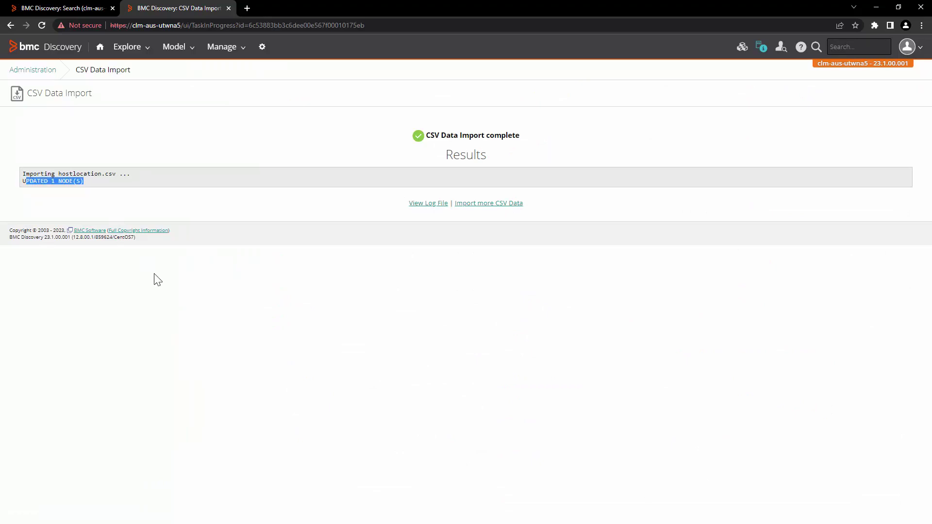
Open host clm-aus-ukknu6 from the search results and confirm its Location reads London
{"action": "left_click", "coordinate": [57, 7]}
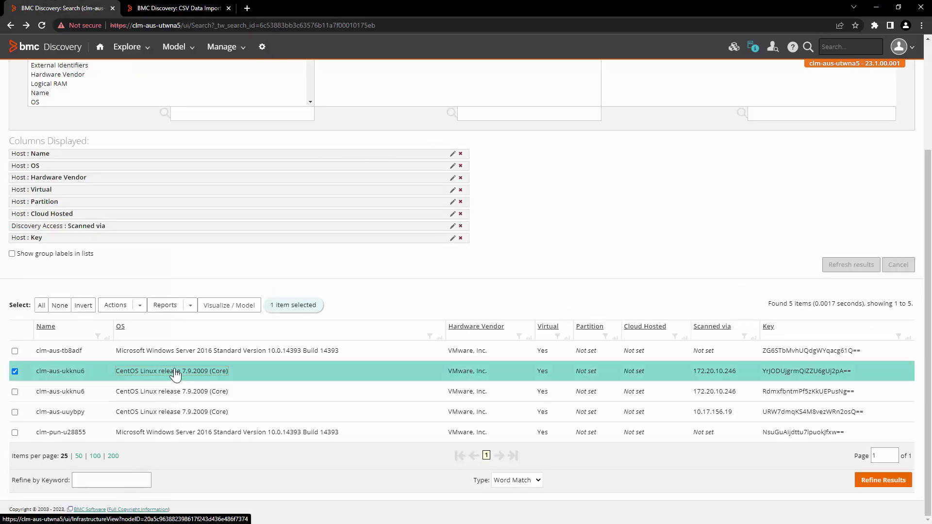
{"action": "left_click", "coordinate": [146, 371]}
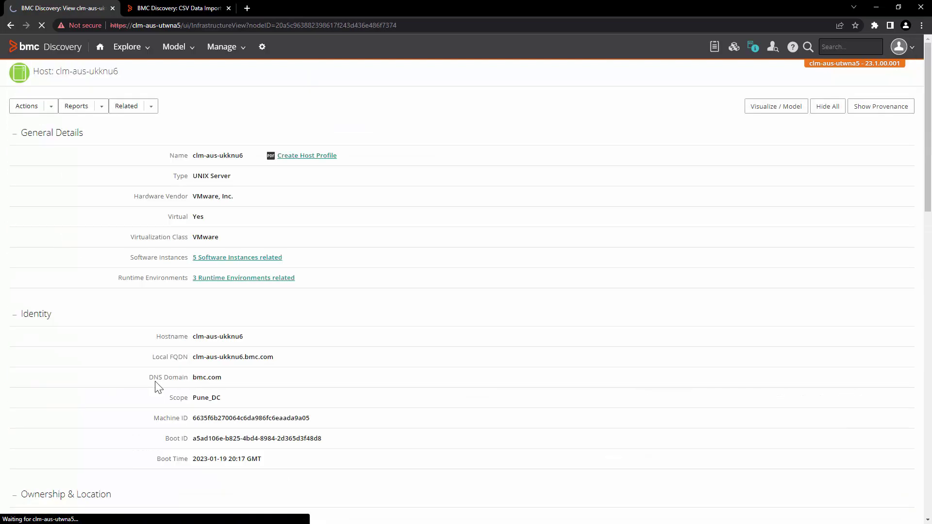
{"action": "scroll", "coordinate": [157, 384], "scroll_direction": "down", "scroll_amount": 4}
{"action": "double_click", "coordinate": [173, 324]}
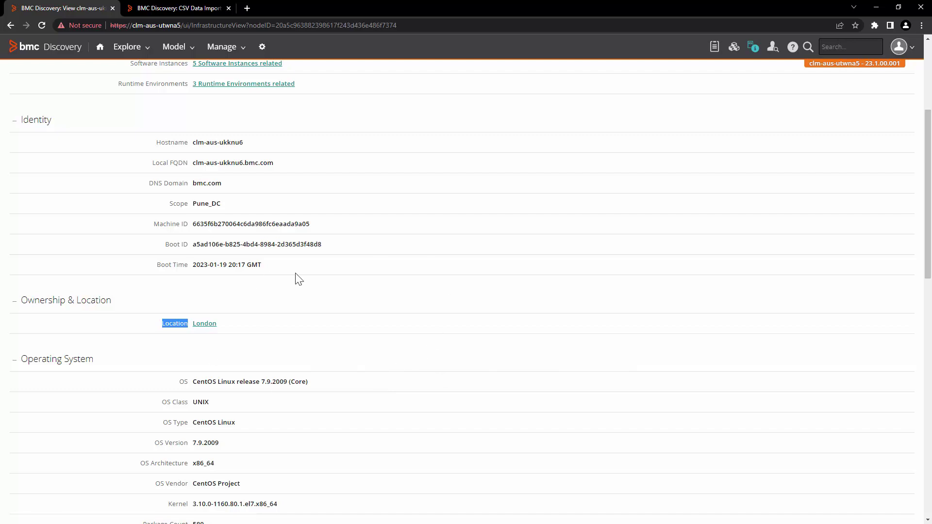
{"action": "scroll", "coordinate": [310, 291], "scroll_direction": "up", "scroll_amount": 4}
Show the host's Visualize / Model graph shaded by Locations and Cloud Regions
{"action": "left_click", "coordinate": [781, 107]}
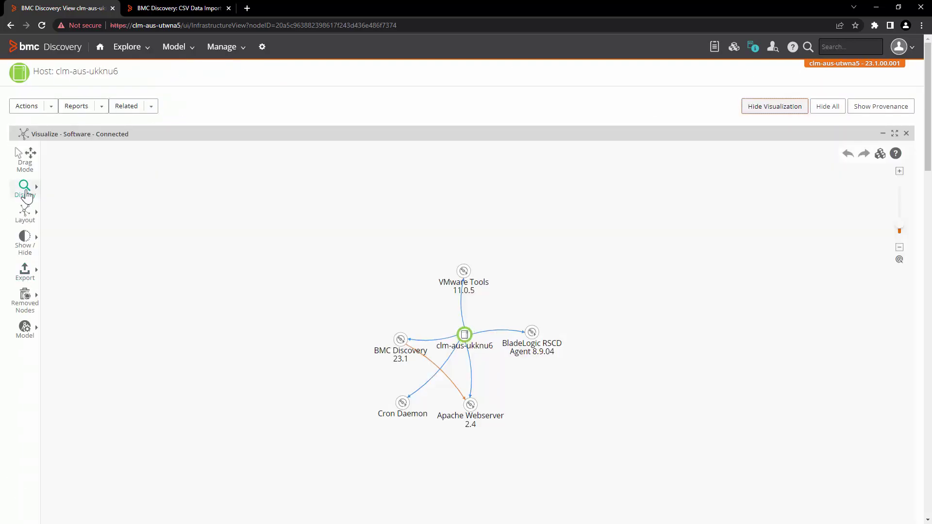
{"action": "left_click", "coordinate": [26, 190]}
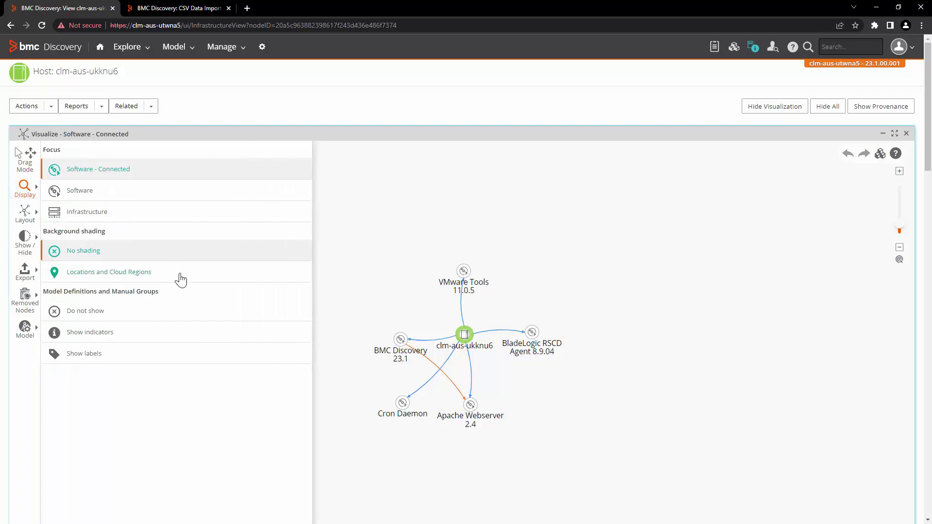
{"action": "left_click", "coordinate": [181, 280]}
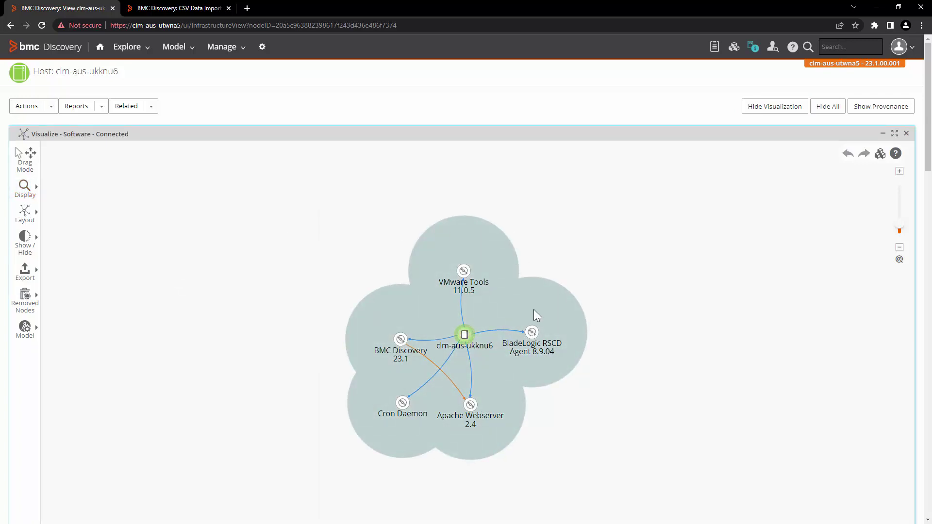
{"action": "mouse_move", "coordinate": [534, 309]}
Open London from Ownership & Location and check clm-aus-ukknu6 under Hosts at this Location
{"action": "scroll", "coordinate": [375, 208], "scroll_direction": "down", "scroll_amount": 10}
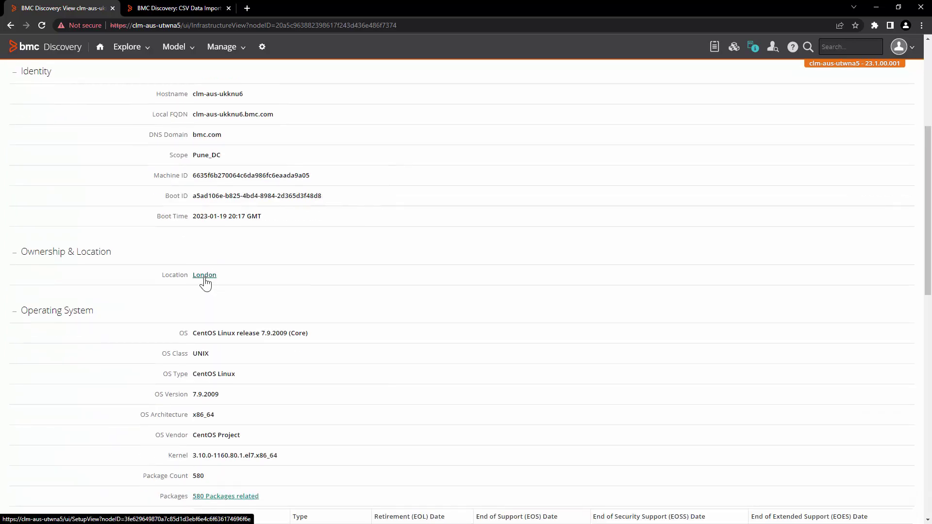
{"action": "left_click", "coordinate": [205, 281]}
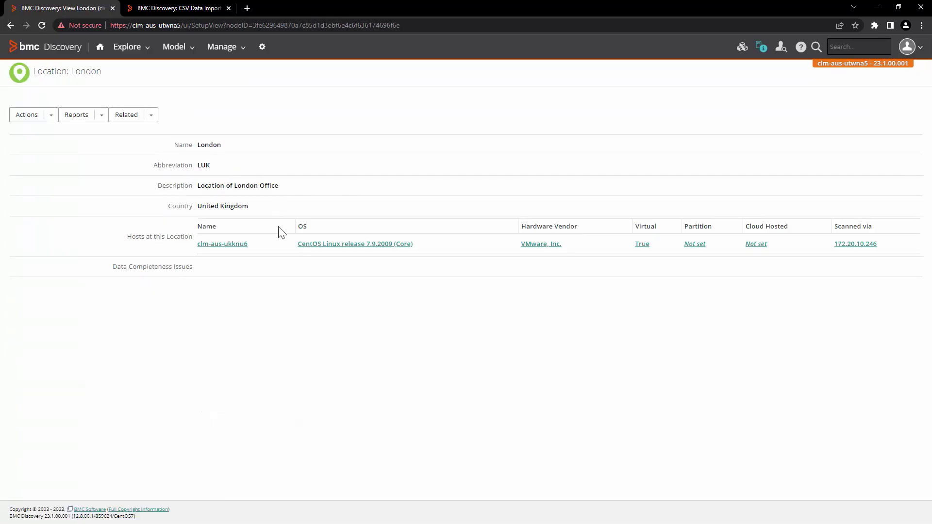
{"action": "left_click_drag", "start_coordinate": [126, 238], "coordinate": [198, 241]}
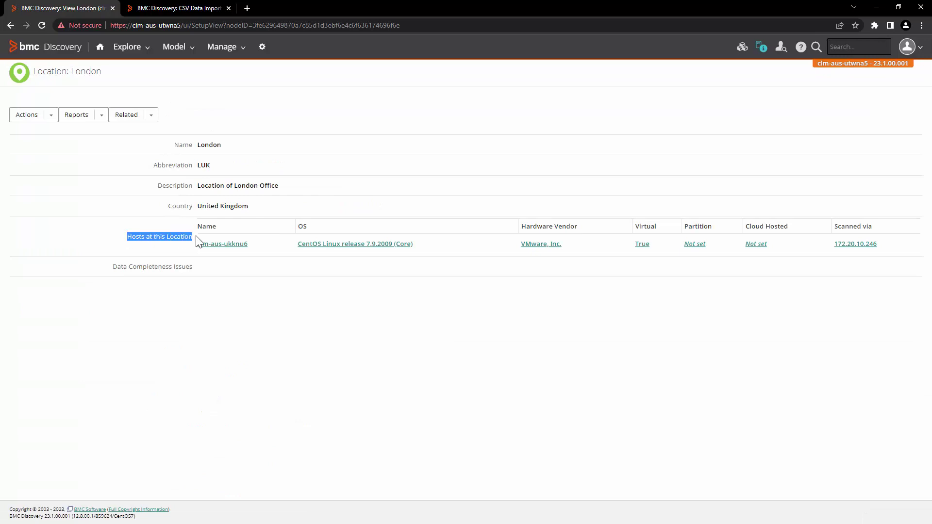